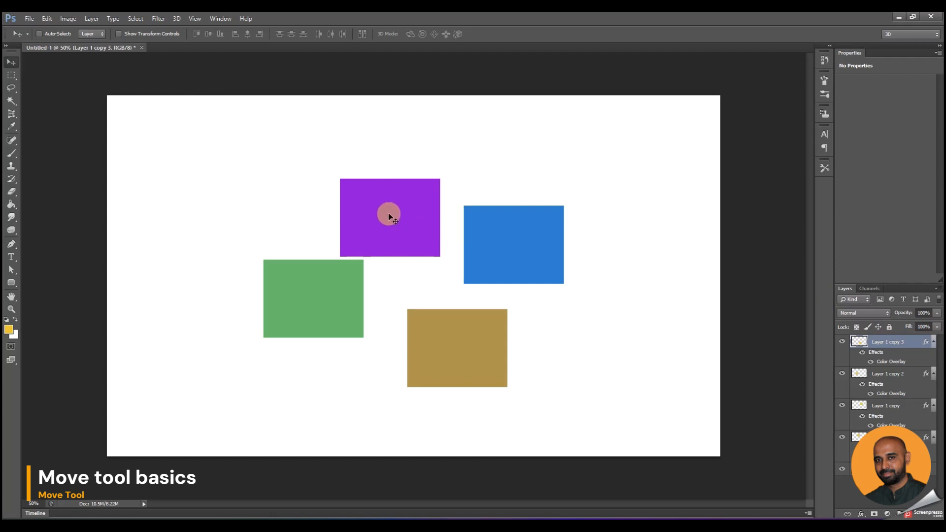
Step: Nudge the brown rectangle slightly left and down with the Move tool
{"action": "key", "text": "Left"}
{"action": "key", "text": "Left"}
{"action": "key", "text": "Left"}
{"action": "key", "text": "Left"}
{"action": "key", "text": "Left"}
{"action": "key", "text": "Left"}
{"action": "key", "text": "Left"}
{"action": "key", "text": "Left"}
{"action": "key", "text": "Down"}
{"action": "key", "text": "Down"}
{"action": "key", "text": "Down"}
{"action": "key", "text": "Down"}
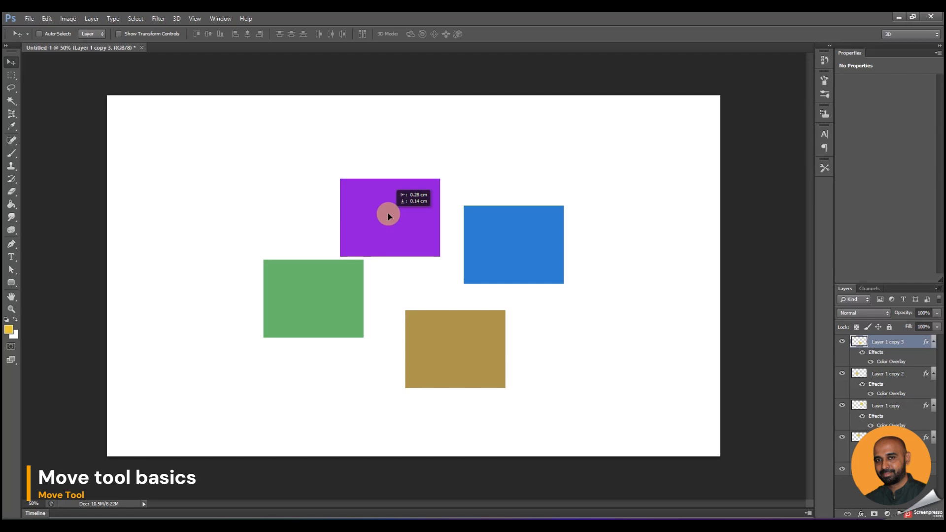
Step: Move the brown rectangle over the green one and back to the lower middle of the canvas, and select the Layer 1 copy 2 layer
{"action": "left_click_drag", "start_coordinate": [389, 213], "coordinate": [194, 124]}
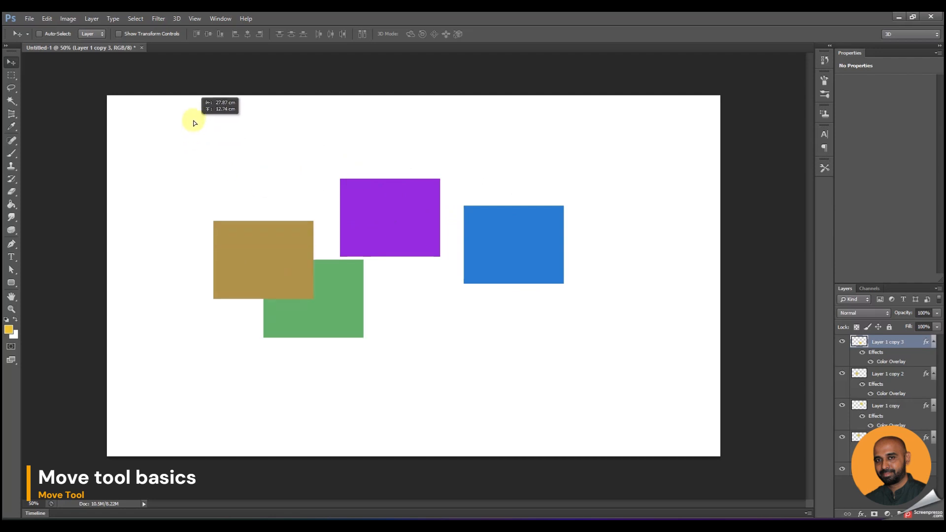
{"action": "left_click_drag", "start_coordinate": [265, 234], "coordinate": [441, 341]}
{"action": "left_click", "coordinate": [909, 374]}
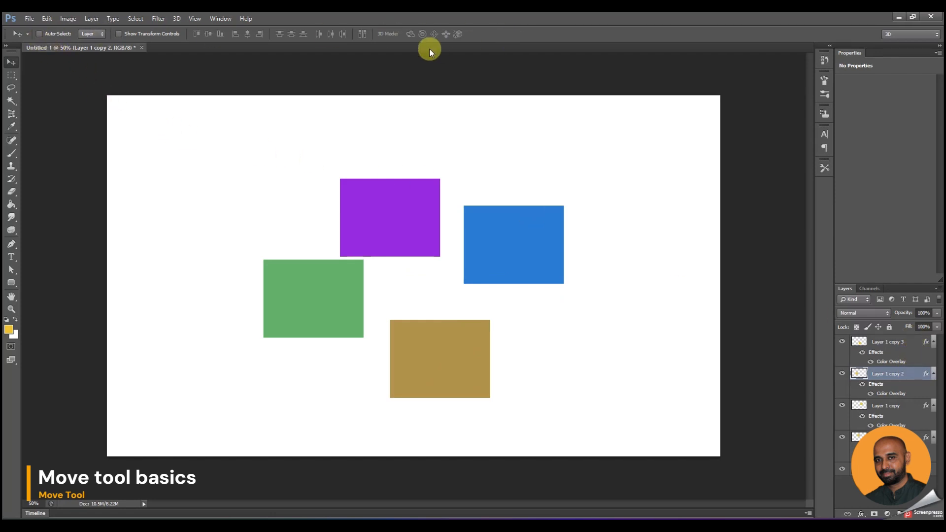
Step: Enable Auto-Select for layers and spread the purple rectangle to the upper left and the blue one to the right
{"action": "left_click", "coordinate": [40, 36]}
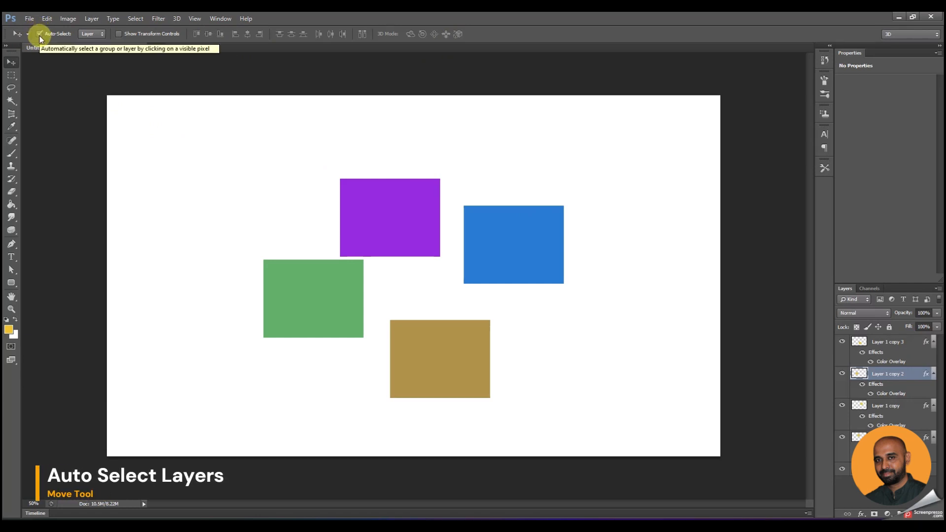
{"action": "left_click", "coordinate": [380, 193]}
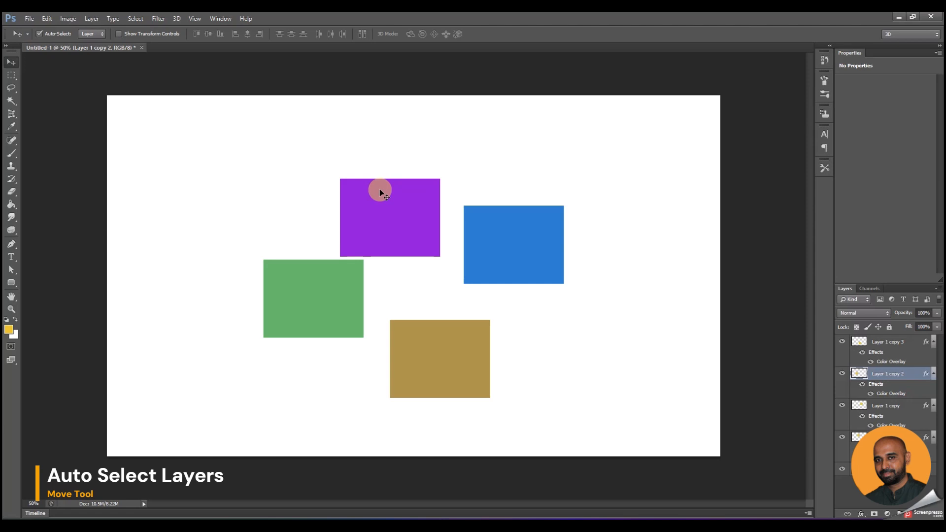
{"action": "left_click_drag", "start_coordinate": [380, 192], "coordinate": [273, 168]}
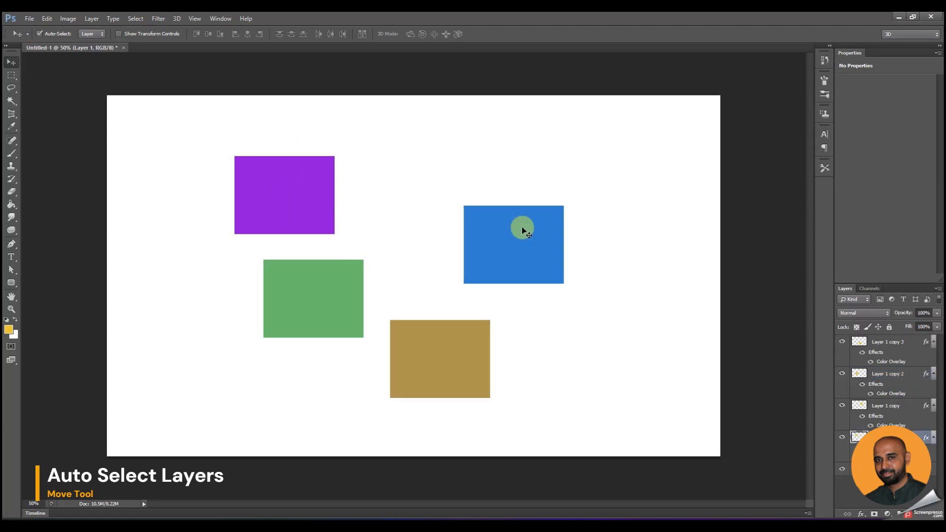
{"action": "left_click_drag", "start_coordinate": [539, 234], "coordinate": [619, 213]}
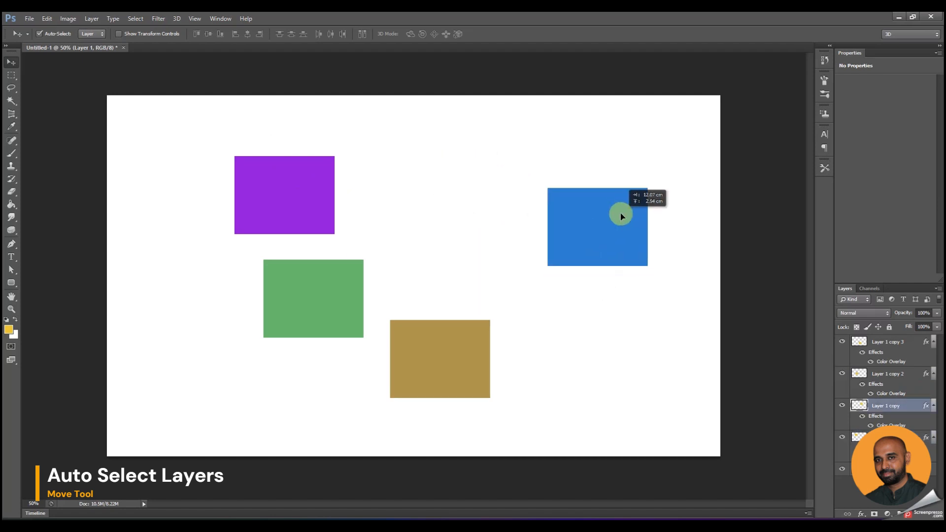
Step: Rearrange the green, brown and blue rectangles into a loose two-by-two layout with the purple one using Auto-Select
{"action": "left_click", "coordinate": [321, 295]}
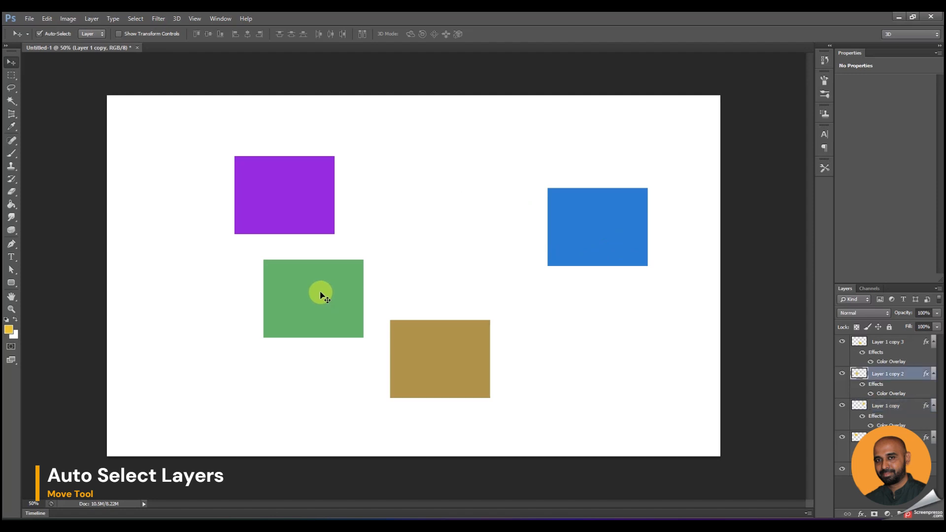
{"action": "mouse_move", "coordinate": [321, 295]}
{"action": "left_mouse_down"}
{"action": "mouse_move", "coordinate": [371, 259]}
{"action": "mouse_move", "coordinate": [542, 250]}
{"action": "mouse_move", "coordinate": [317, 299]}
{"action": "left_mouse_up"}
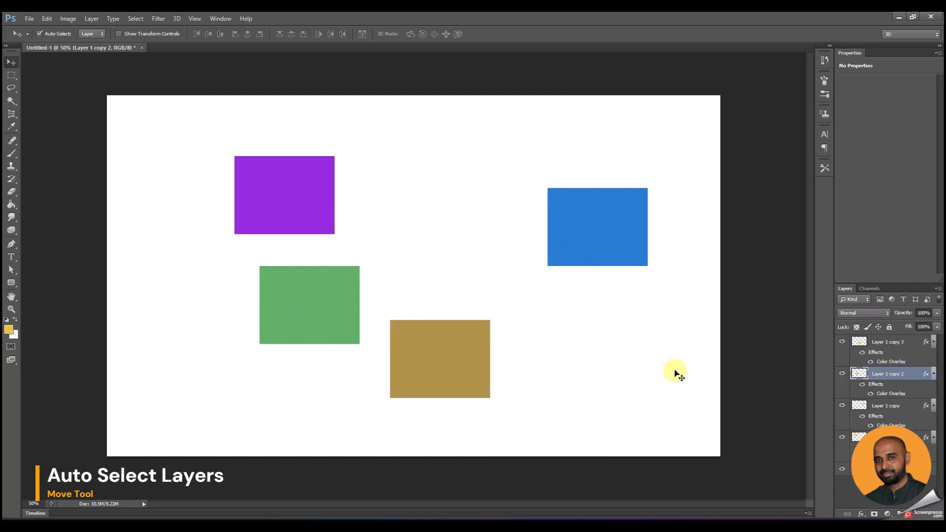
{"action": "left_click", "coordinate": [440, 342]}
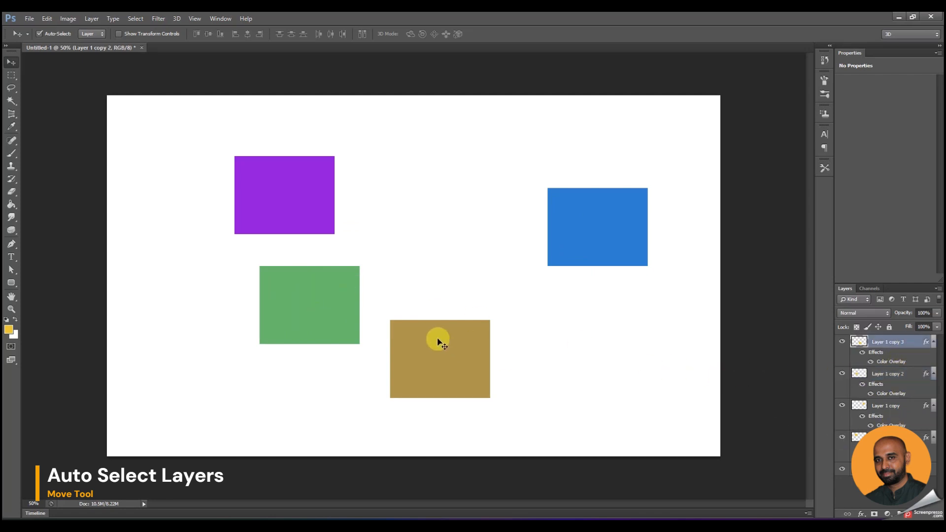
{"action": "left_click_drag", "start_coordinate": [439, 342], "coordinate": [525, 313]}
{"action": "left_click_drag", "start_coordinate": [600, 223], "coordinate": [520, 181]}
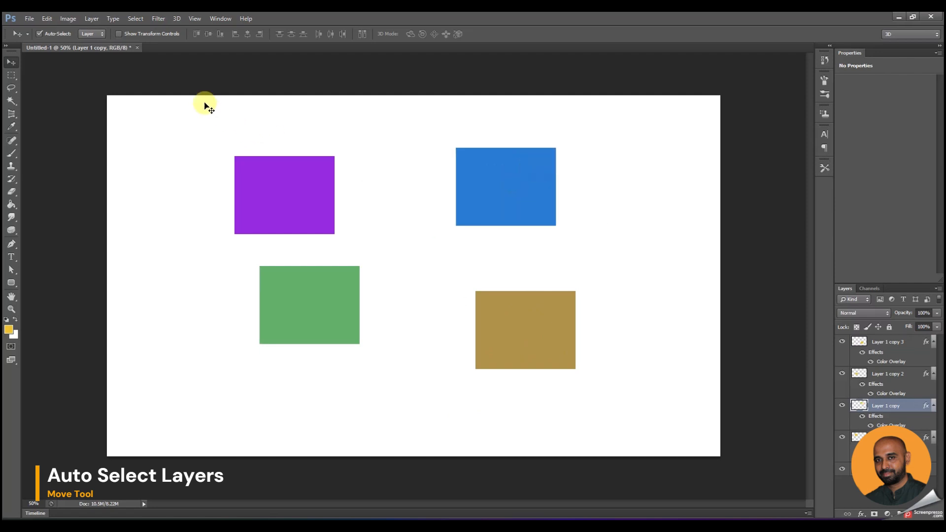
Step: Turn off Auto-Select and move the blue rectangle slightly right and down toward the brown one
{"action": "left_click", "coordinate": [39, 34]}
{"action": "mouse_move", "coordinate": [481, 169]}
{"action": "left_mouse_down"}
{"action": "mouse_move", "coordinate": [475, 211]}
{"action": "mouse_move", "coordinate": [421, 152]}
{"action": "mouse_move", "coordinate": [494, 164]}
{"action": "left_mouse_up"}
{"action": "left_click_drag", "start_coordinate": [306, 179], "coordinate": [264, 200]}
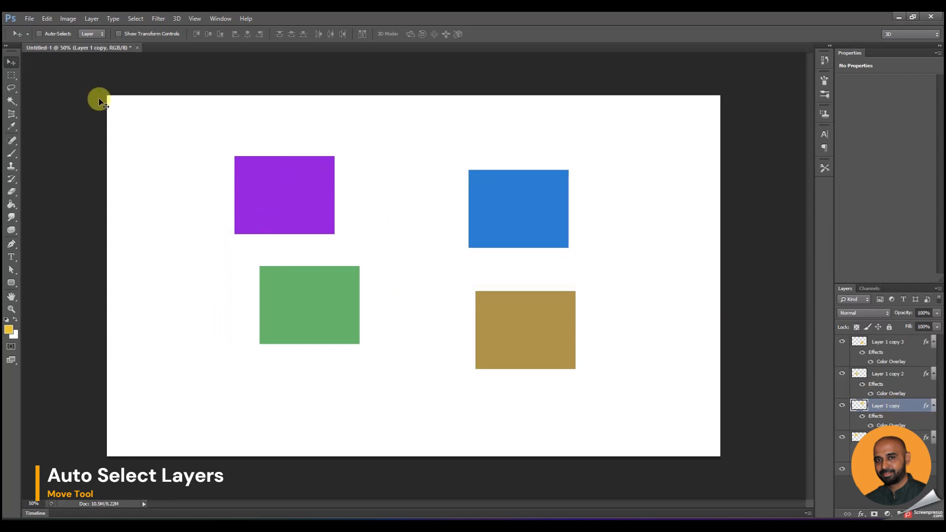
Step: Make Layer 1 copy 2 active and move the green rectangle left and slightly down
{"action": "left_click", "coordinate": [893, 374]}
{"action": "left_click_drag", "start_coordinate": [537, 234], "coordinate": [496, 233]}
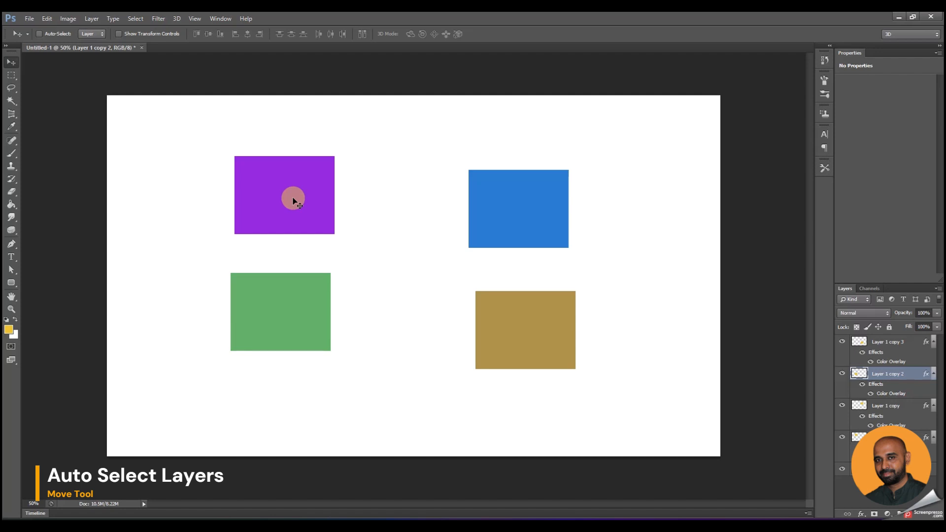
Step: With Auto-Select off, pick the purple and blue rectangles directly on the canvas and shift each one slightly right
{"action": "left_click", "coordinate": [293, 201], "text": "ctrl"}
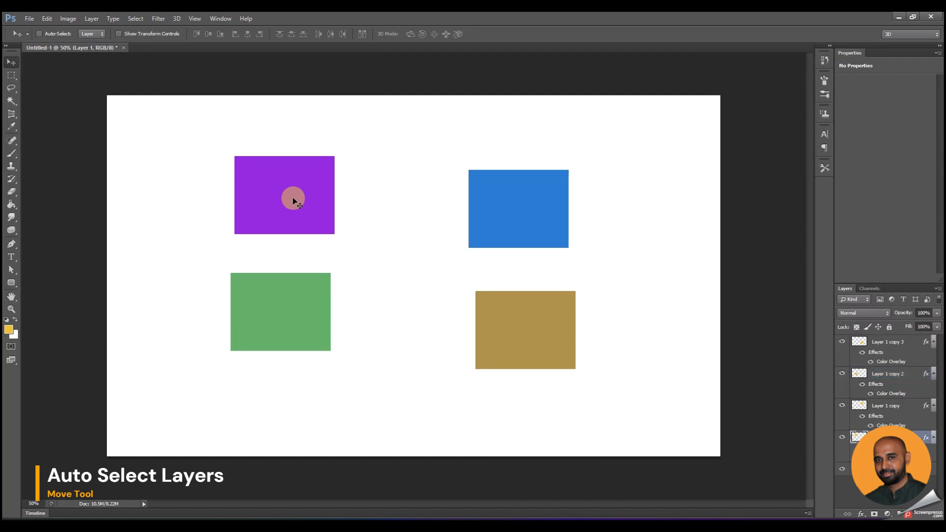
{"action": "left_click_drag", "start_coordinate": [292, 201], "coordinate": [329, 203]}
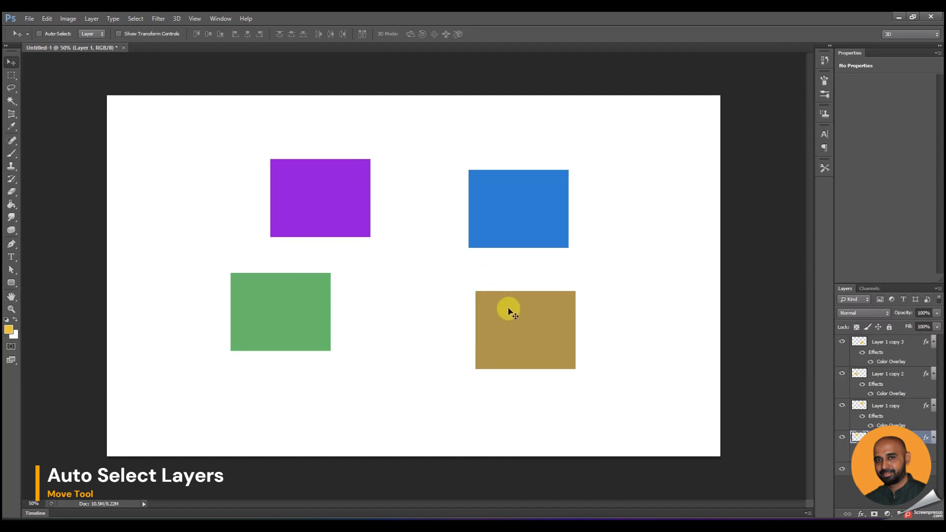
{"action": "left_click", "coordinate": [521, 204], "text": "ctrl"}
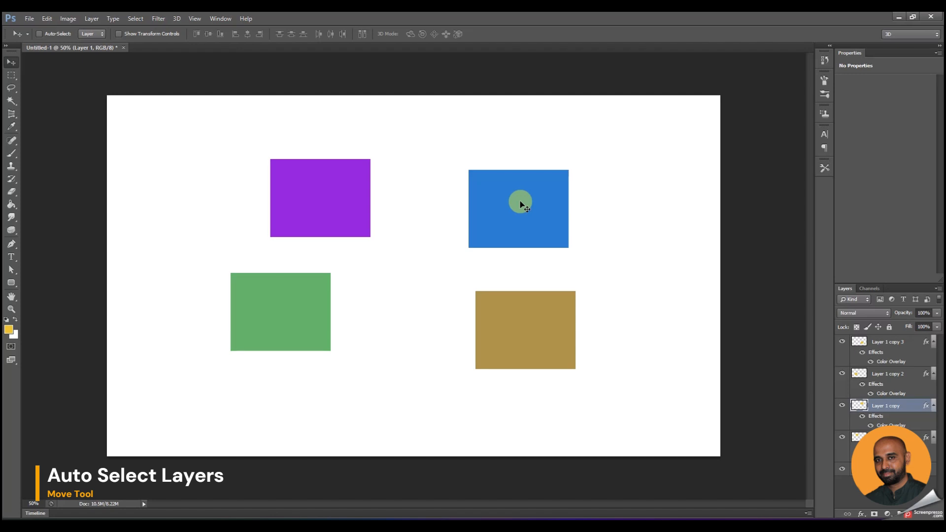
{"action": "mouse_move", "coordinate": [521, 204]}
{"action": "left_mouse_down"}
{"action": "mouse_move", "coordinate": [483, 237]}
{"action": "mouse_move", "coordinate": [322, 321]}
{"action": "mouse_move", "coordinate": [482, 191]}
{"action": "mouse_move", "coordinate": [538, 196]}
{"action": "mouse_move", "coordinate": [537, 210]}
{"action": "left_mouse_up"}
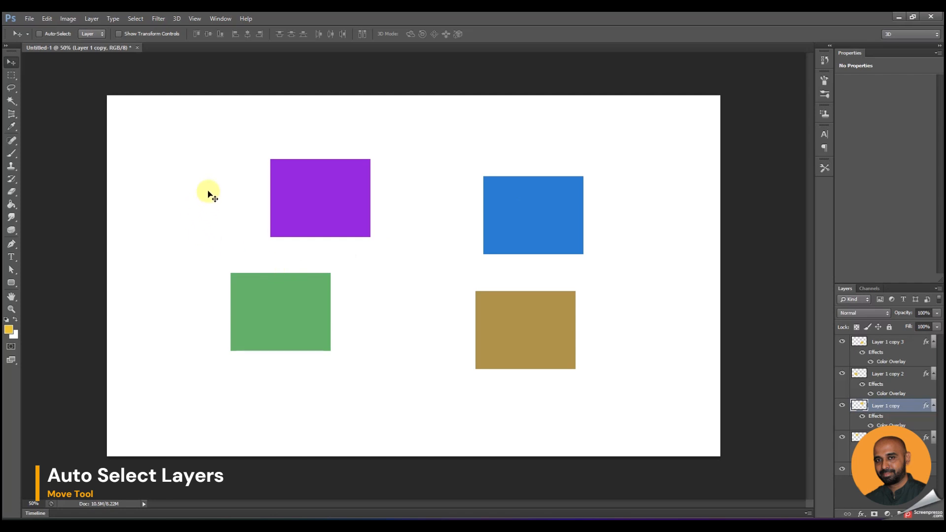
Step: Move the purple rectangle right and down toward the canvas centre and show its transform controls
{"action": "left_click", "coordinate": [350, 220]}
{"action": "left_click", "coordinate": [310, 212]}
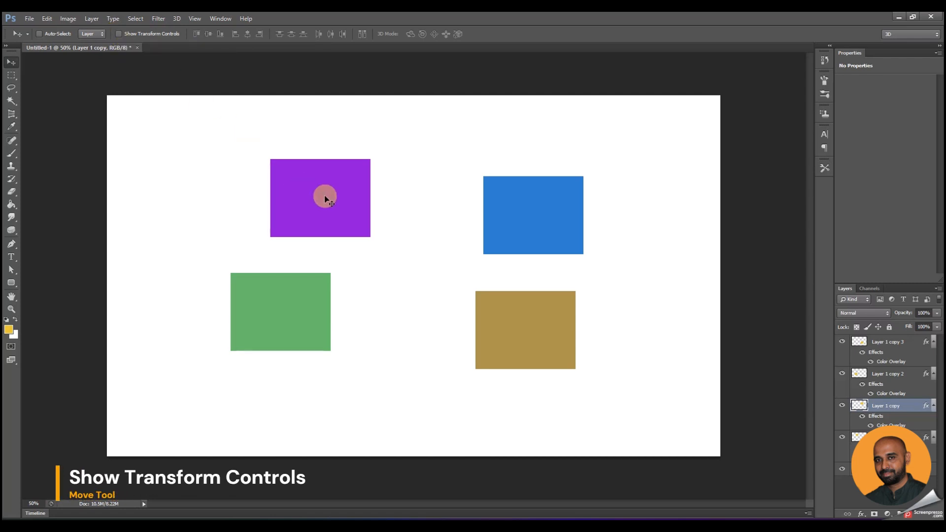
{"action": "left_click_drag", "start_coordinate": [293, 176], "coordinate": [338, 196]}
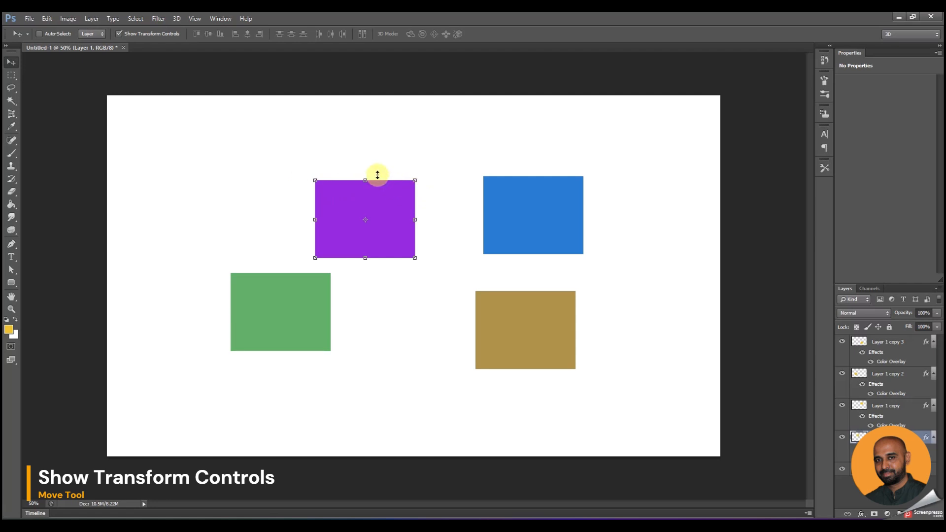
Step: Scale the purple rectangle down to about 98% from its corner and rotate it 30° clockwise
{"action": "key", "text": "ctrl+plus"}
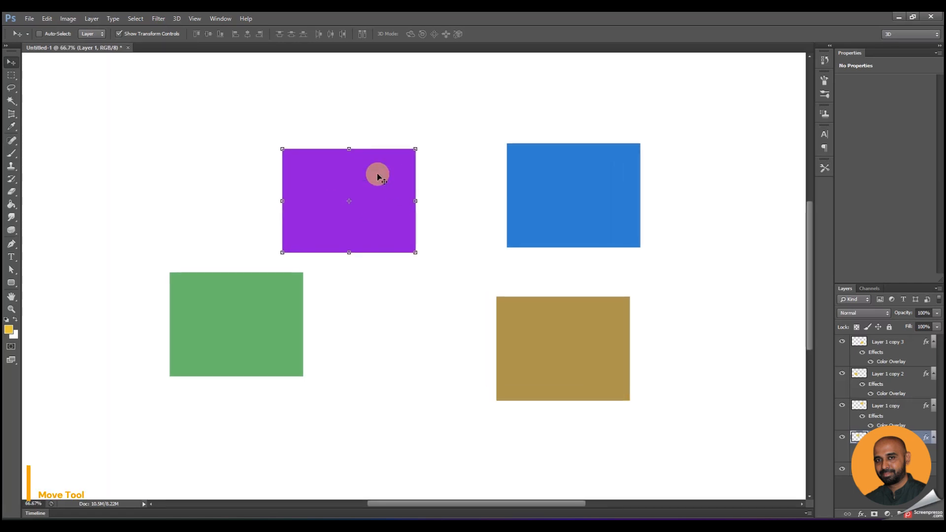
{"action": "key", "text": "ctrl+plus"}
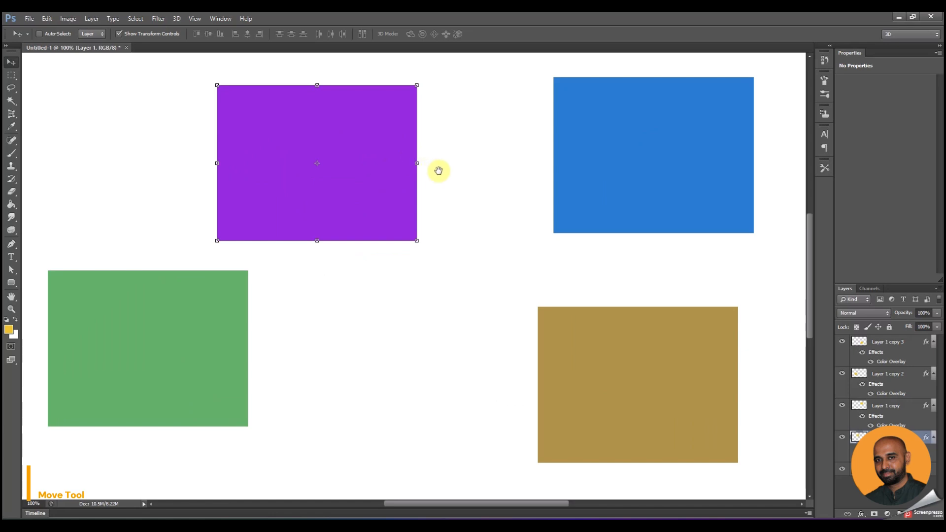
{"action": "left_click_drag", "start_coordinate": [436, 171], "coordinate": [506, 251]}
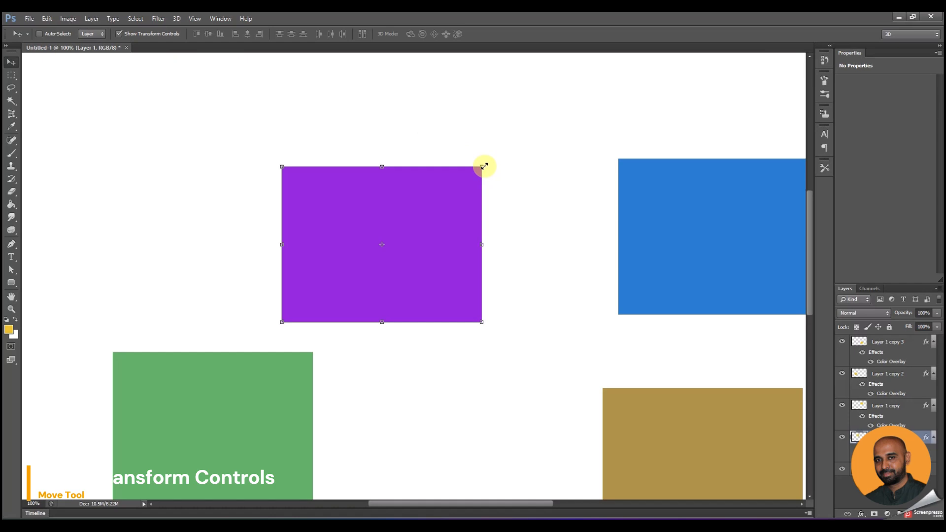
{"action": "mouse_move", "coordinate": [484, 166]}
{"action": "left_mouse_down"}
{"action": "mouse_move", "coordinate": [430, 224]}
{"action": "mouse_move", "coordinate": [488, 176]}
{"action": "left_mouse_up"}
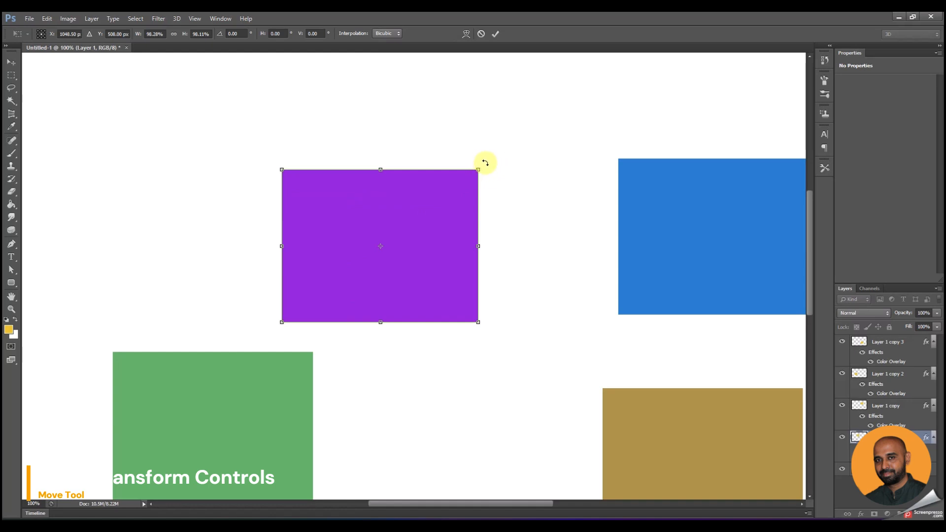
{"action": "left_click_drag", "start_coordinate": [486, 161], "coordinate": [473, 222]}
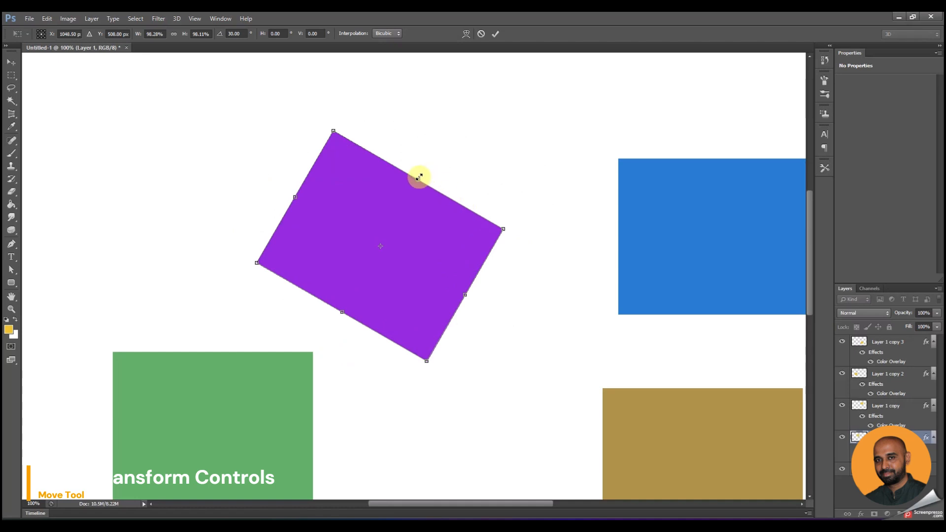
Step: Reduce the purple rectangle's height to about 83.65%, and try distorting its uppermost corner inward before undoing that distortion
{"action": "left_click_drag", "start_coordinate": [418, 178], "coordinate": [407, 197]}
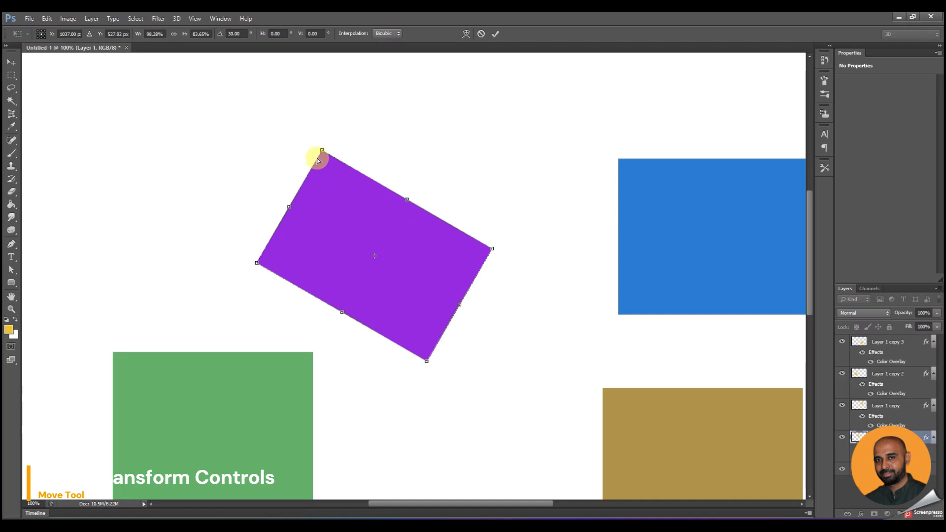
{"action": "left_click_drag", "start_coordinate": [322, 151], "coordinate": [341, 185]}
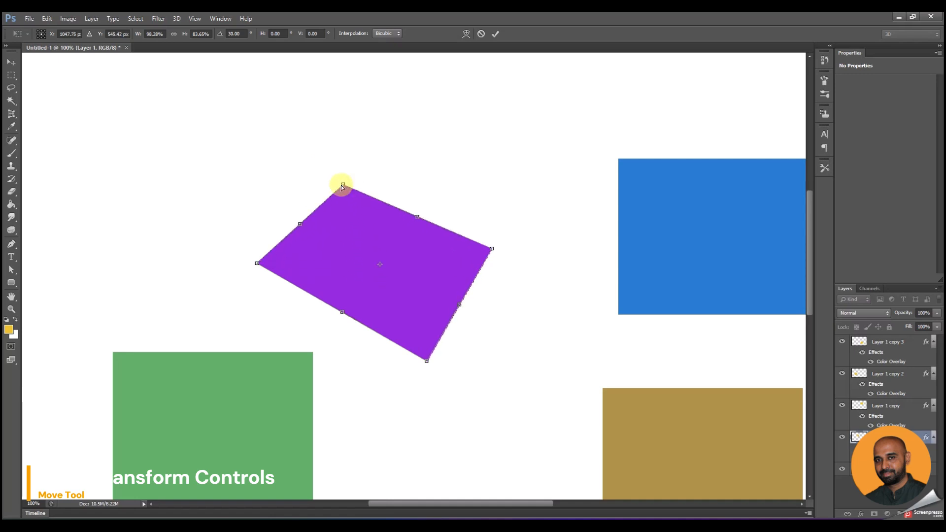
{"action": "key", "text": "ctrl+z"}
Step: Look over the available transform options for the purple rectangle and apply the transformation
{"action": "right_click", "coordinate": [353, 213]}
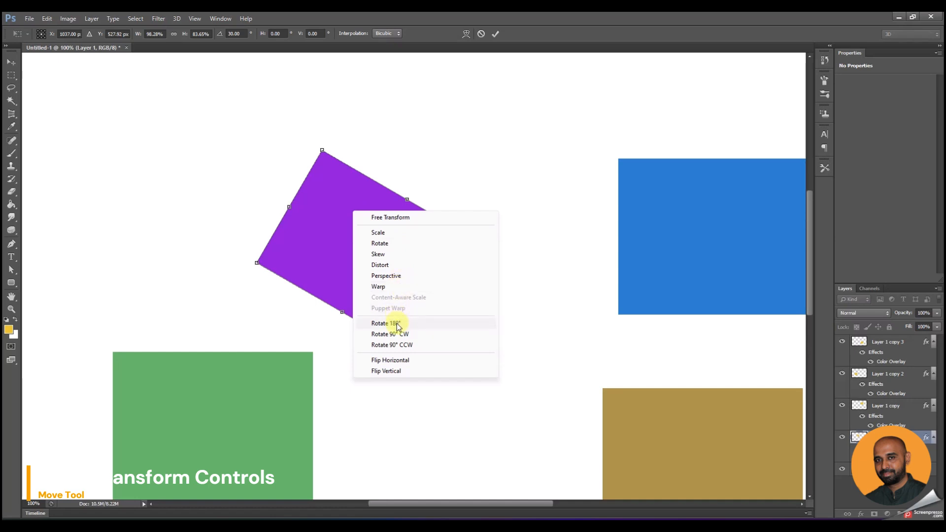
{"action": "left_click", "coordinate": [452, 129]}
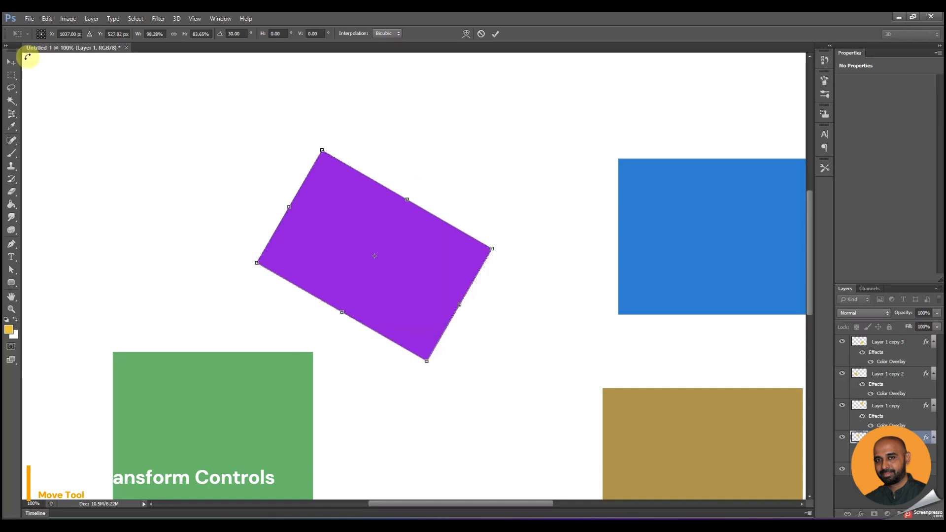
{"action": "left_click", "coordinate": [11, 62]}
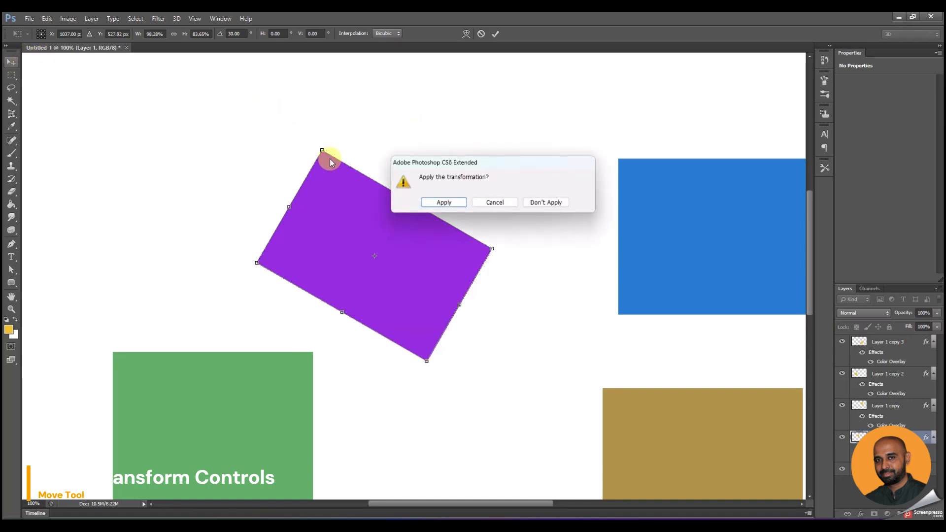
{"action": "left_click", "coordinate": [456, 204]}
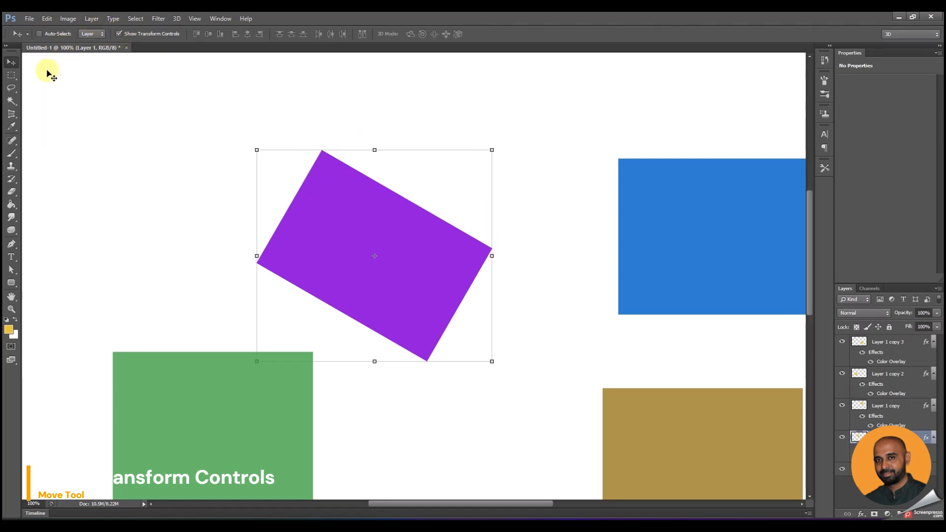
Step: Hide the transform controls and undo the purple rectangle's transformation
{"action": "left_click", "coordinate": [119, 33]}
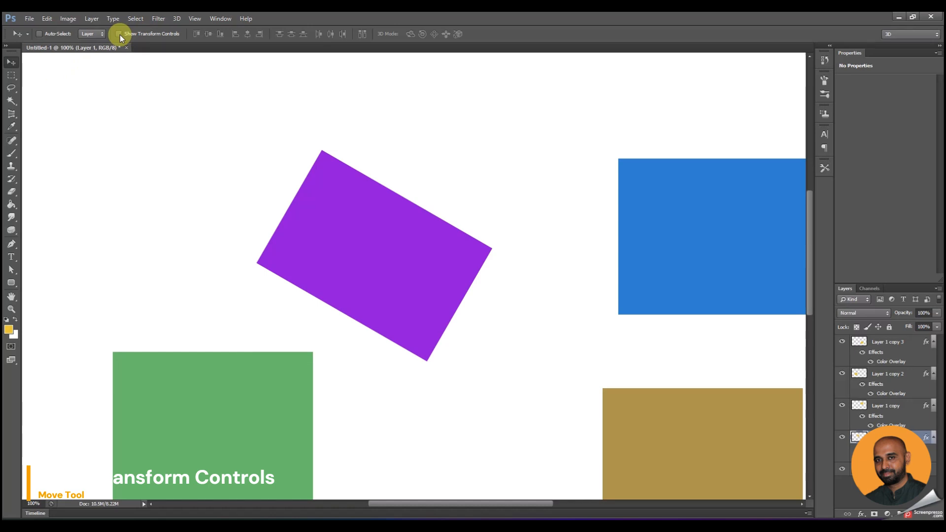
{"action": "key", "text": "ctrl+z"}
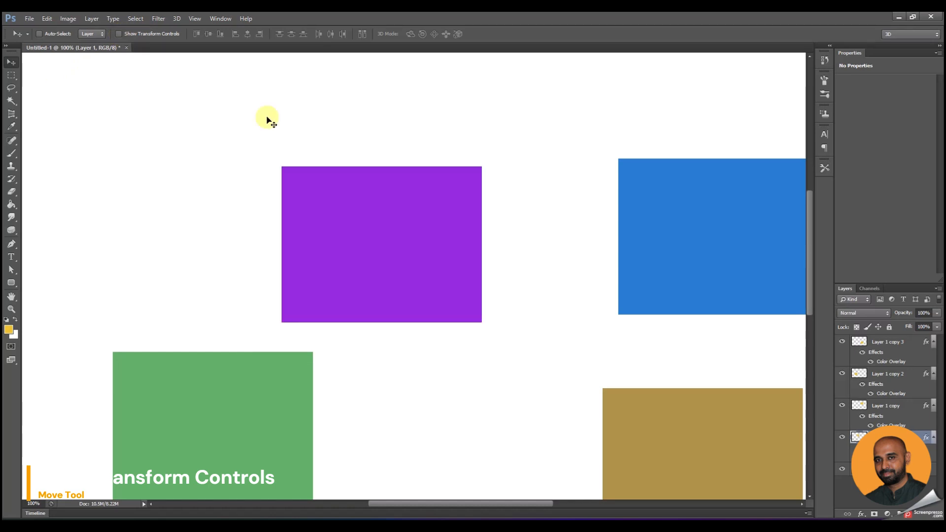
{"action": "key", "text": "ctrl+minus"}
{"action": "key", "text": "ctrl+minus"}
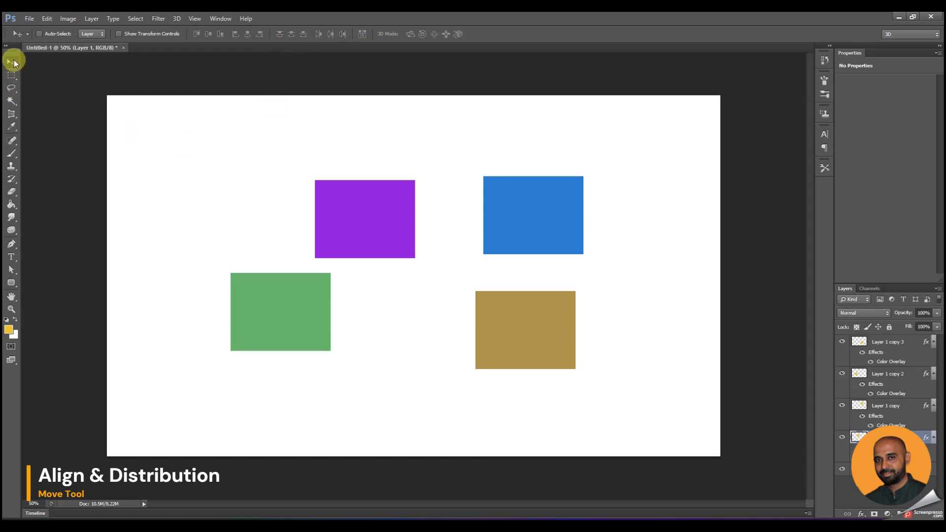
Step: Identify the blue rectangle's layer by toggling its visibility, and select it together with the purple rectangle's layer
{"action": "left_click", "coordinate": [397, 233]}
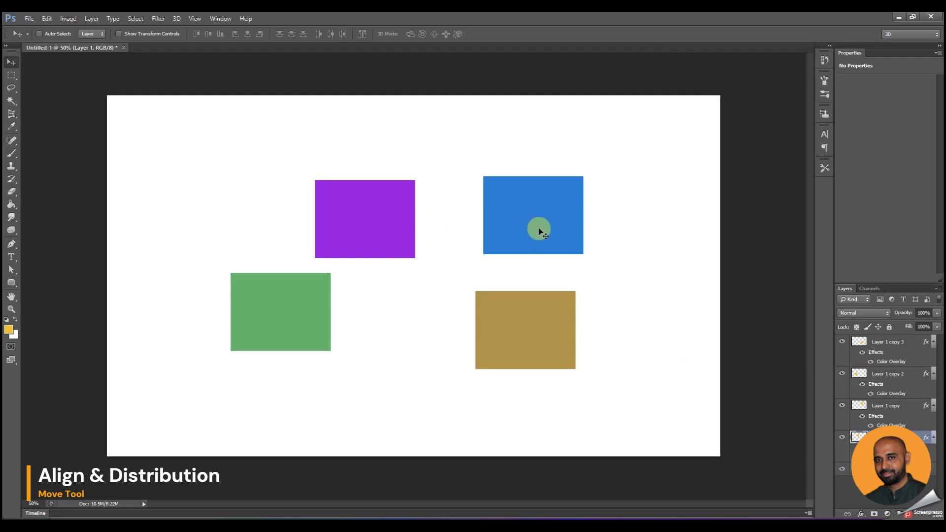
{"action": "left_click", "coordinate": [359, 190]}
{"action": "left_click", "coordinate": [843, 405]}
{"action": "left_click", "coordinate": [842, 405]}
{"action": "left_click", "coordinate": [905, 409], "text": "shift"}
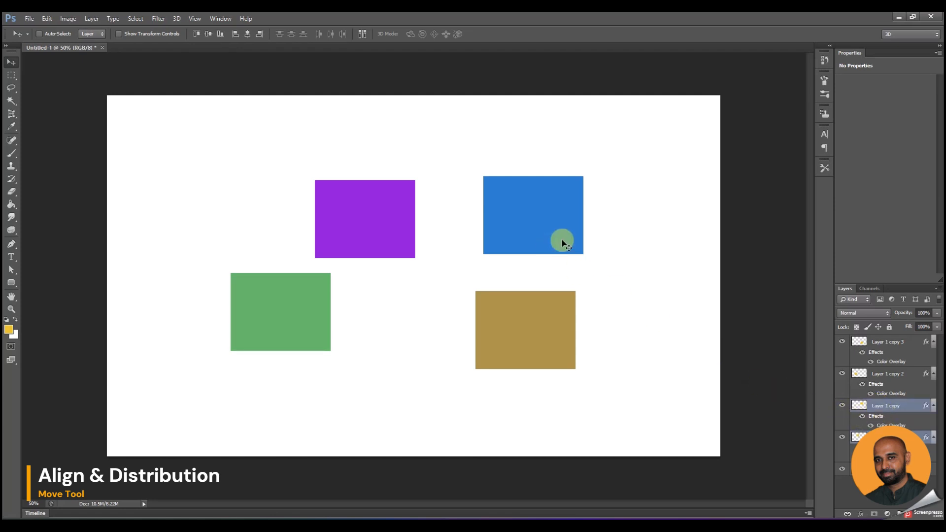
Step: Move the purple and blue rectangles together up and to the left, and move the green and gold rectangles together downward
{"action": "left_click_drag", "start_coordinate": [539, 223], "coordinate": [510, 213]}
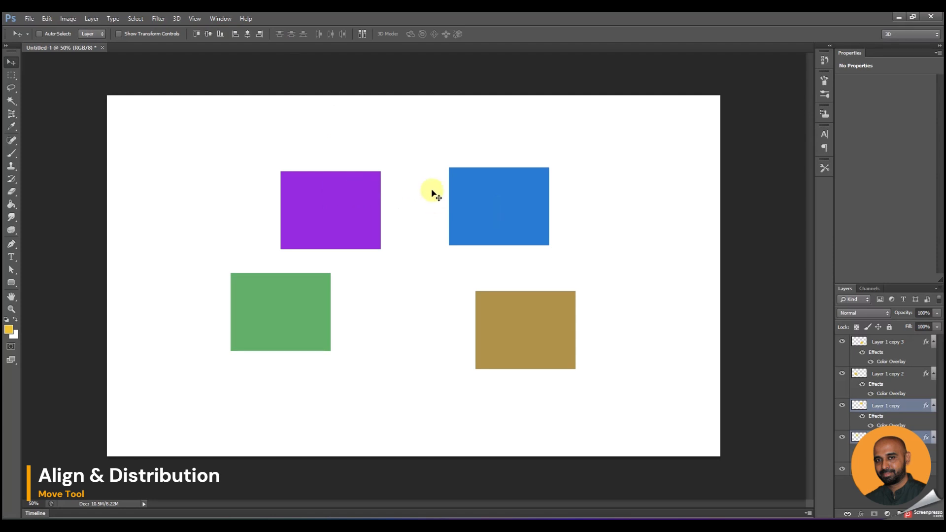
{"action": "left_click", "coordinate": [527, 325], "text": "ctrl"}
{"action": "left_click", "coordinate": [287, 302], "text": "ctrl+shift"}
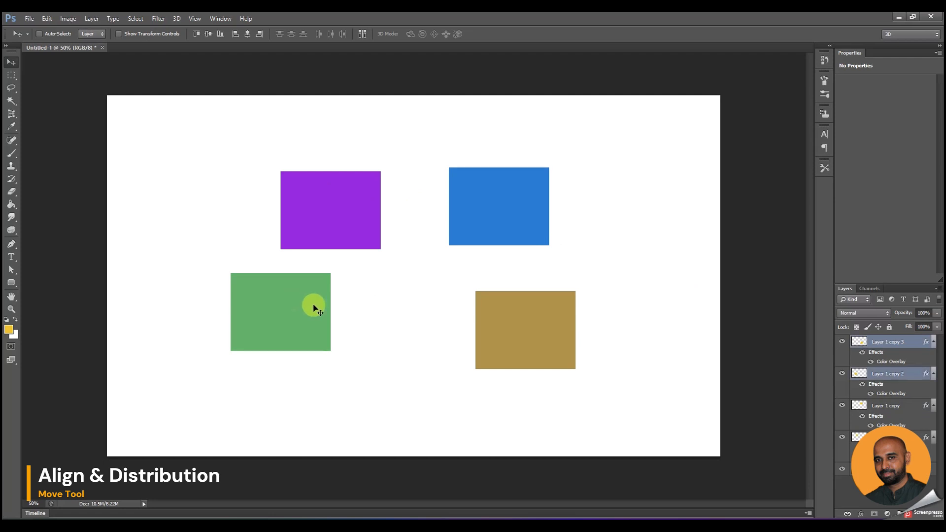
{"action": "left_click_drag", "start_coordinate": [294, 302], "coordinate": [300, 353]}
Step: Reposition the blue rectangle slightly lower and the purple rectangle slightly higher so their top edges are staggered
{"action": "left_click_drag", "start_coordinate": [353, 233], "coordinate": [344, 170]}
{"action": "left_click_drag", "start_coordinate": [496, 224], "coordinate": [500, 260]}
{"action": "left_click", "coordinate": [316, 144], "text": "ctrl"}
{"action": "left_click_drag", "start_coordinate": [316, 144], "coordinate": [319, 177]}
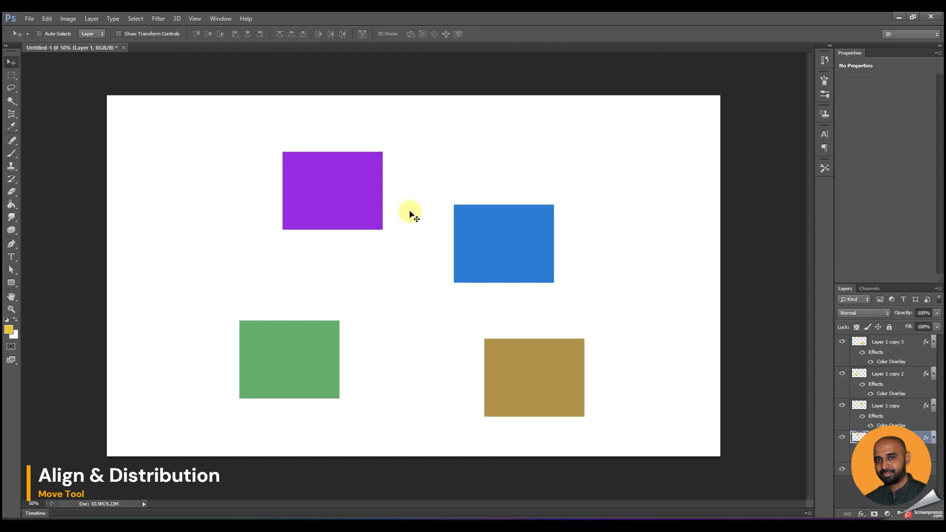
Step: Try aligning the top edges of the purple and blue rectangles, and undo that alignment
{"action": "left_click", "coordinate": [511, 243], "text": "ctrl+shift"}
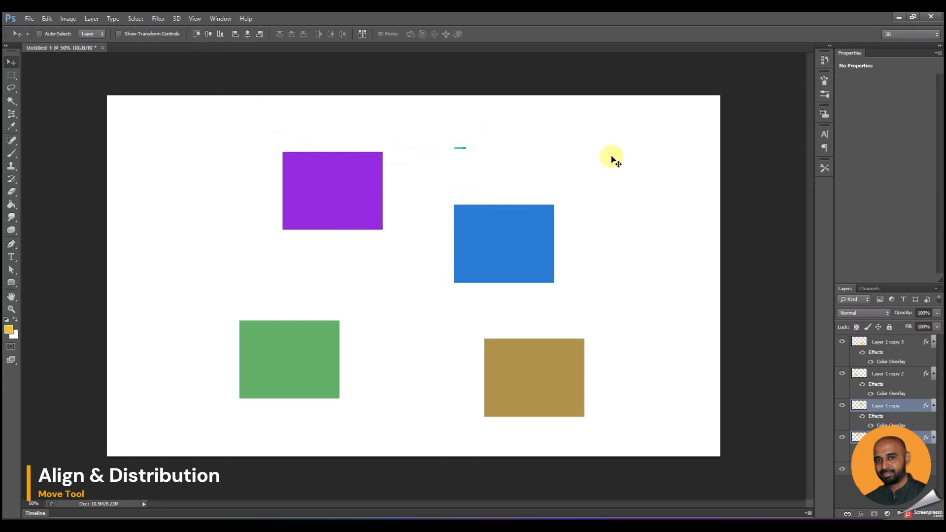
{"action": "left_click", "coordinate": [196, 34]}
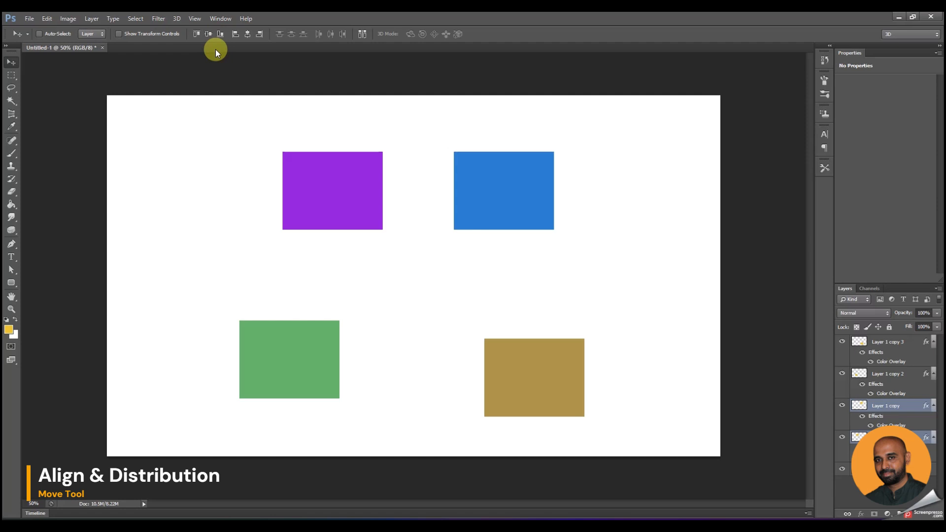
{"action": "key", "text": "ctrl+z"}
Step: Add a new layer above the blue rectangle's layer and marquee a tall, narrow area between the purple and blue rectangles
{"action": "left_click", "coordinate": [904, 406]}
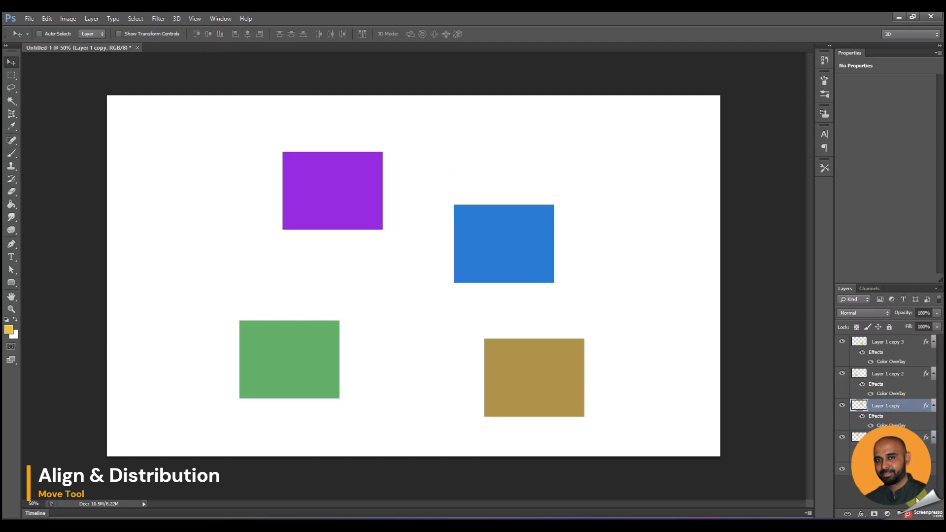
{"action": "left_click", "coordinate": [913, 514]}
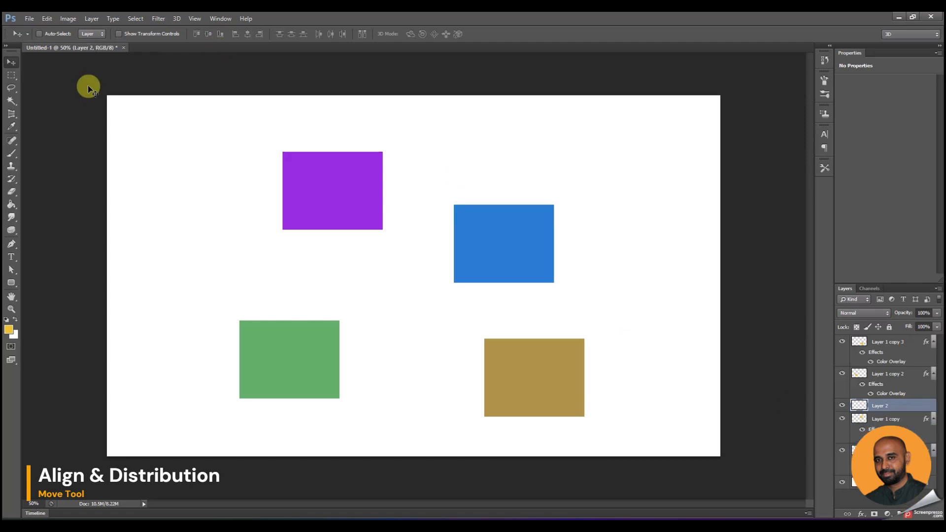
{"action": "left_click", "coordinate": [11, 75]}
{"action": "left_click_drag", "start_coordinate": [405, 172], "coordinate": [428, 376]}
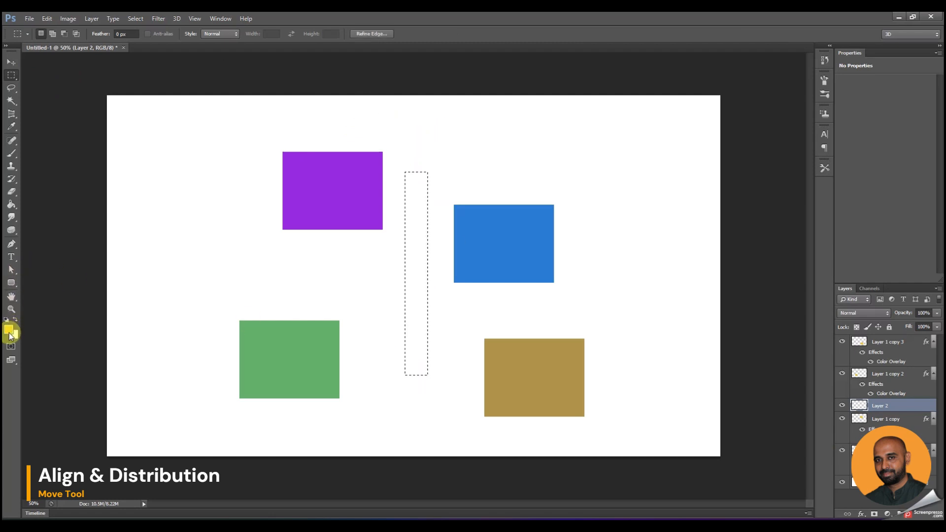
Step: Change the foreground color to orange, fill the tall selection with it, deselect, and return to the Move tool
{"action": "left_click", "coordinate": [8, 330]}
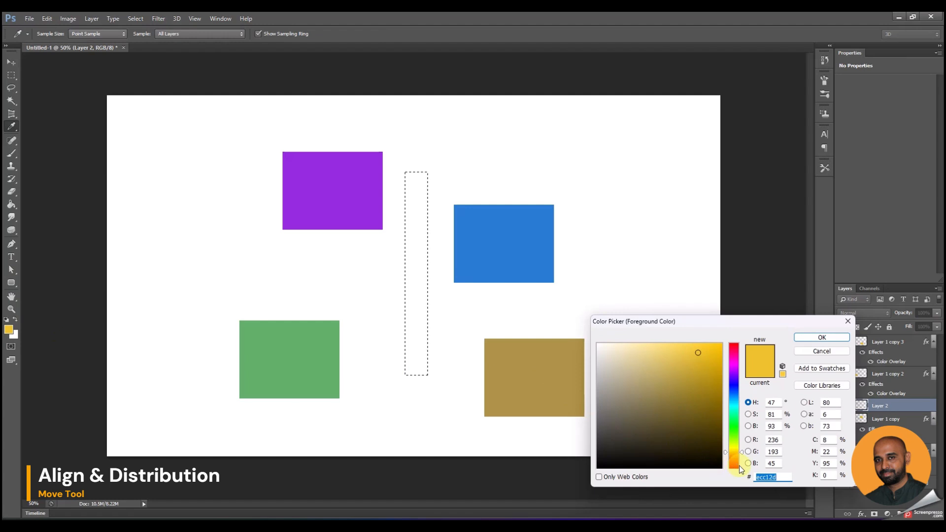
{"action": "left_click", "coordinate": [737, 467]}
{"action": "key", "text": "Return"}
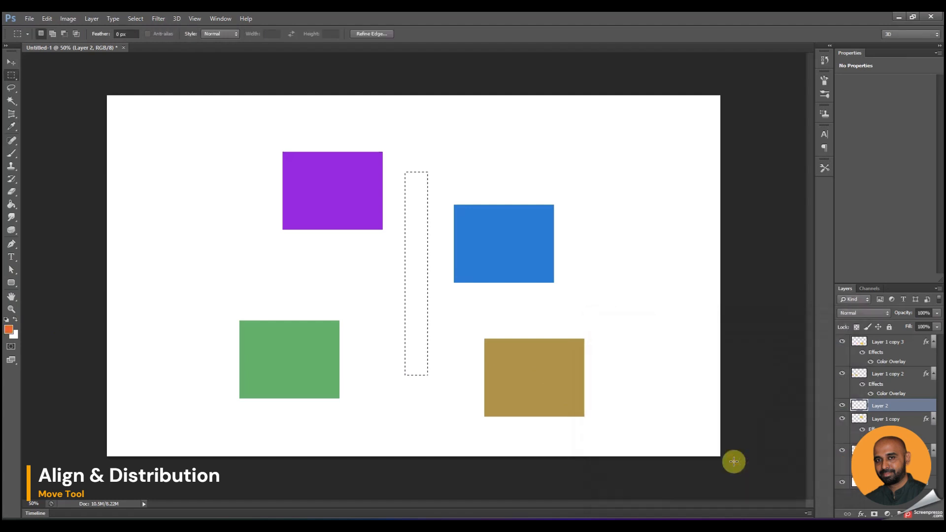
{"action": "key", "text": "alt+BackSpace"}
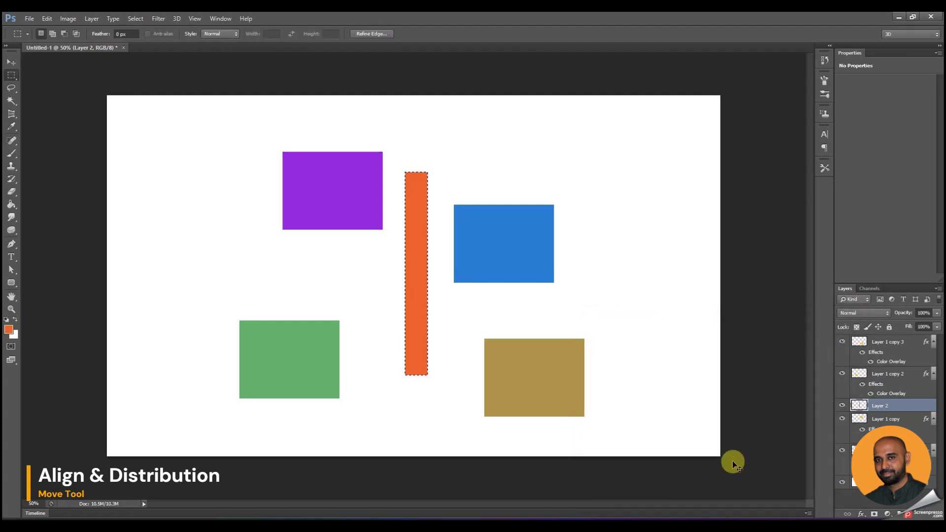
{"action": "key", "text": "ctrl+d"}
{"action": "key", "text": "v"}
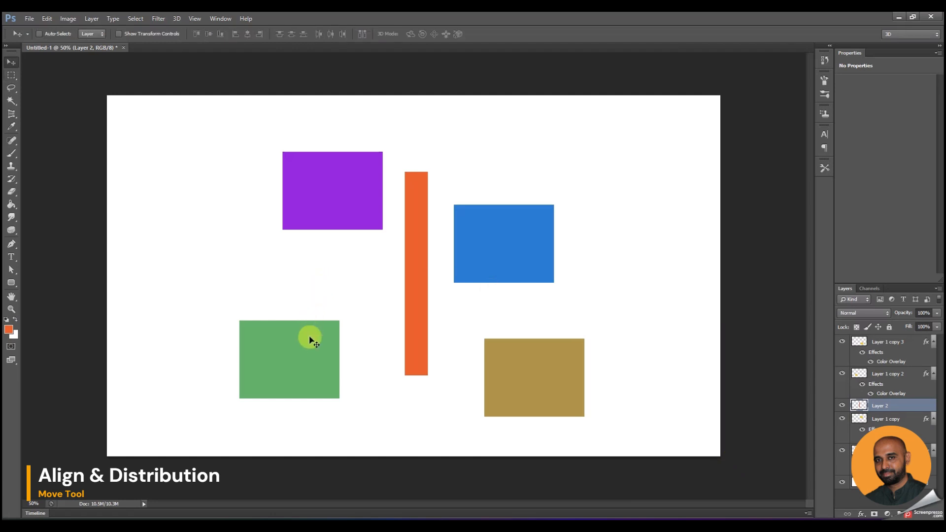
Step: Hide the green and gold rectangles' layers, and move the blue rectangle farther to the right of the orange bar
{"action": "left_click", "coordinate": [331, 354], "text": "ctrl"}
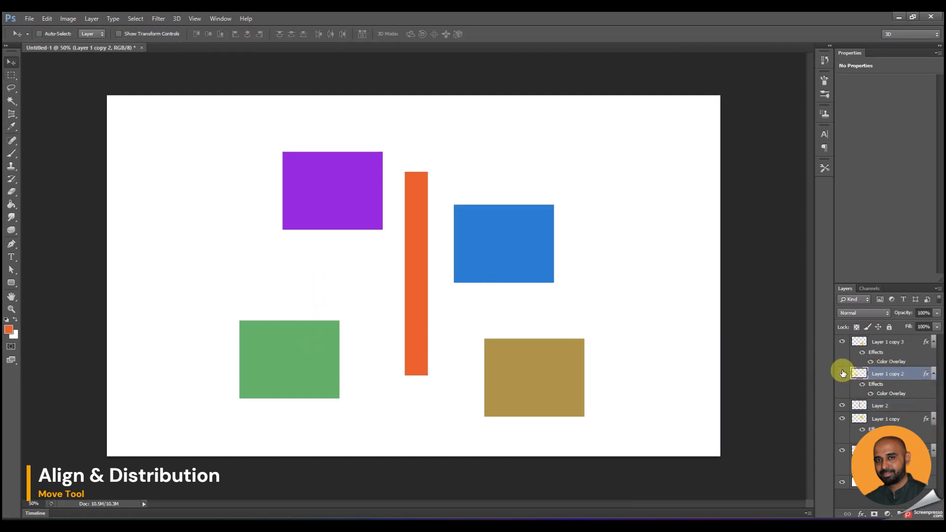
{"action": "left_click", "coordinate": [842, 373]}
{"action": "left_click", "coordinate": [584, 382], "text": "ctrl"}
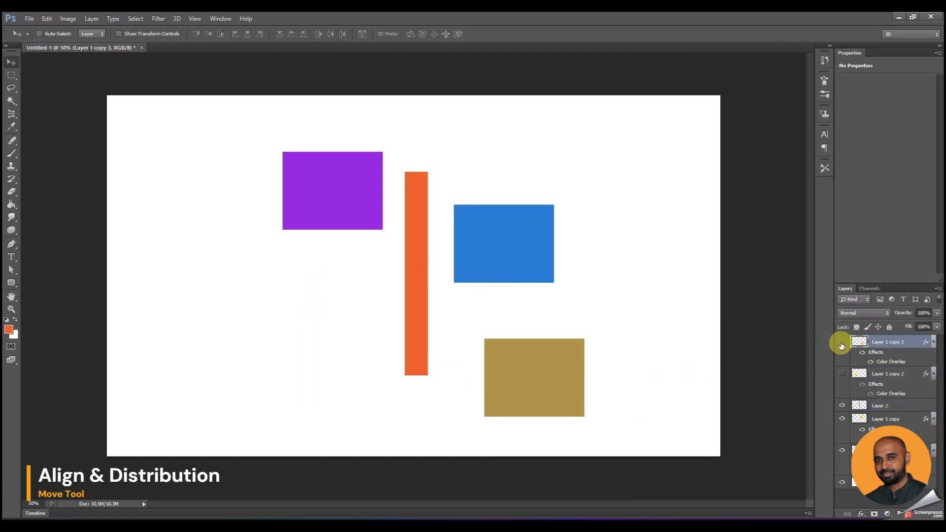
{"action": "left_click", "coordinate": [842, 345]}
{"action": "left_click", "coordinate": [478, 226], "text": "ctrl"}
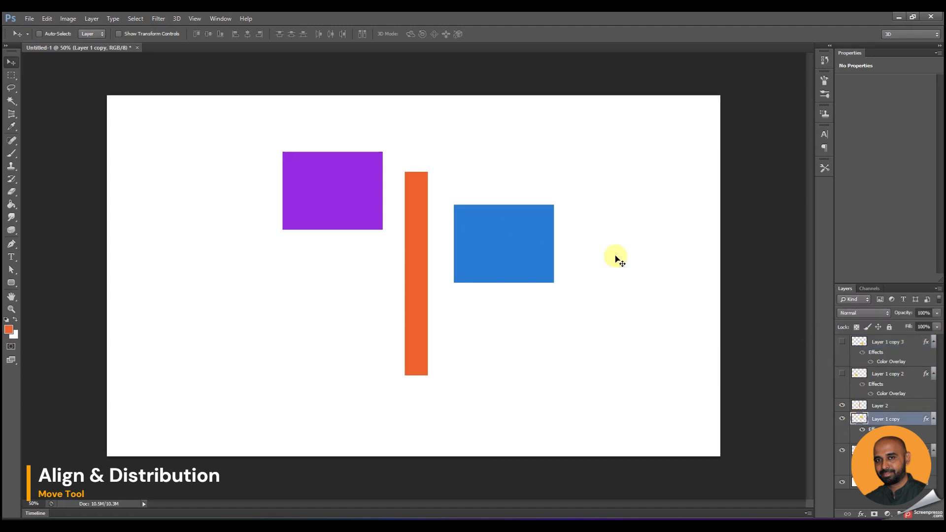
{"action": "left_click_drag", "start_coordinate": [536, 234], "coordinate": [626, 239]}
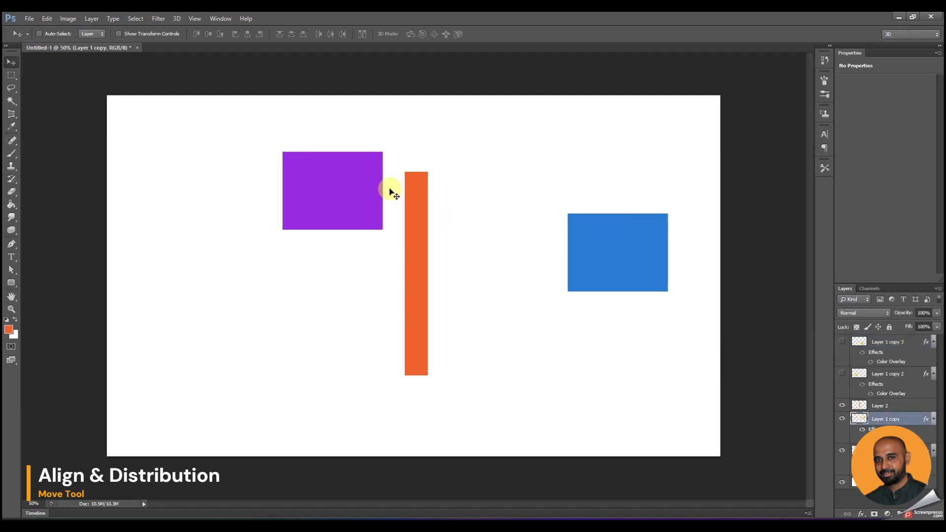
Step: Select the purple rectangle and the orange bar, aligning them first by vertical centers and finally by bottom edges
{"action": "left_click", "coordinate": [336, 181], "text": "ctrl"}
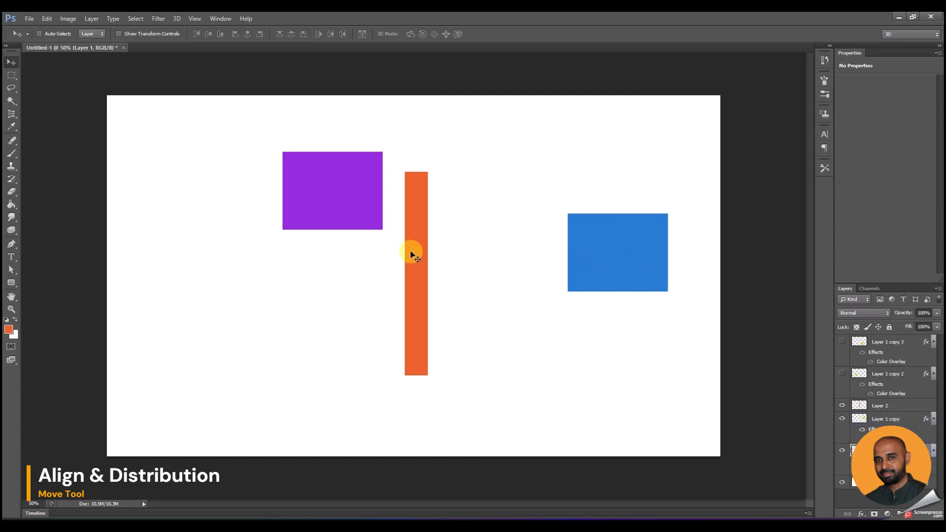
{"action": "left_click", "coordinate": [416, 268], "text": "ctrl+shift"}
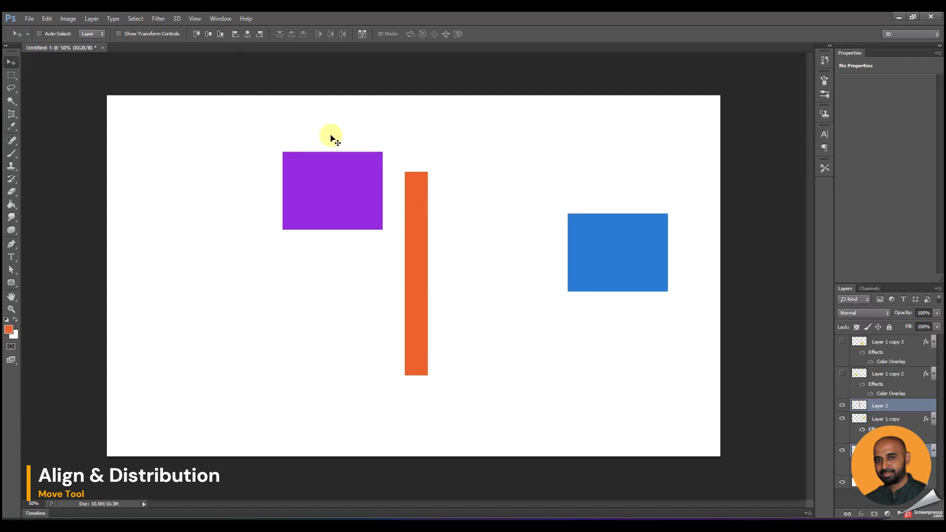
{"action": "left_click", "coordinate": [209, 34]}
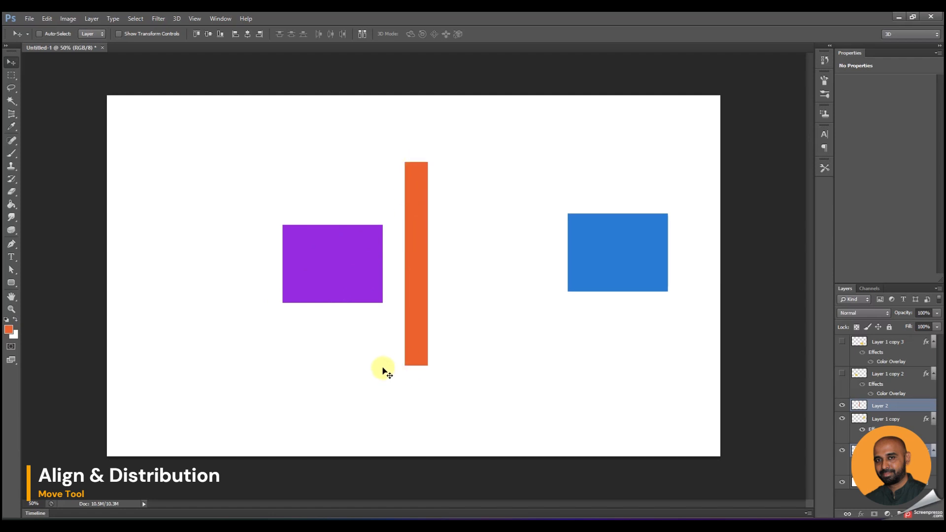
{"action": "left_click", "coordinate": [220, 35]}
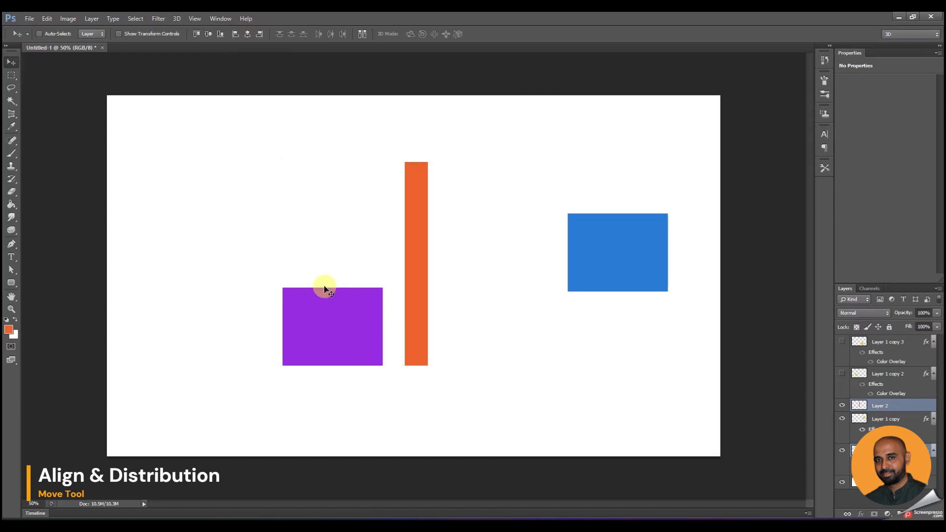
Step: Compare left-edge and horizontal-center alignment of the purple rectangle and orange bar, finishing with their right edges aligned
{"action": "left_click", "coordinate": [237, 35]}
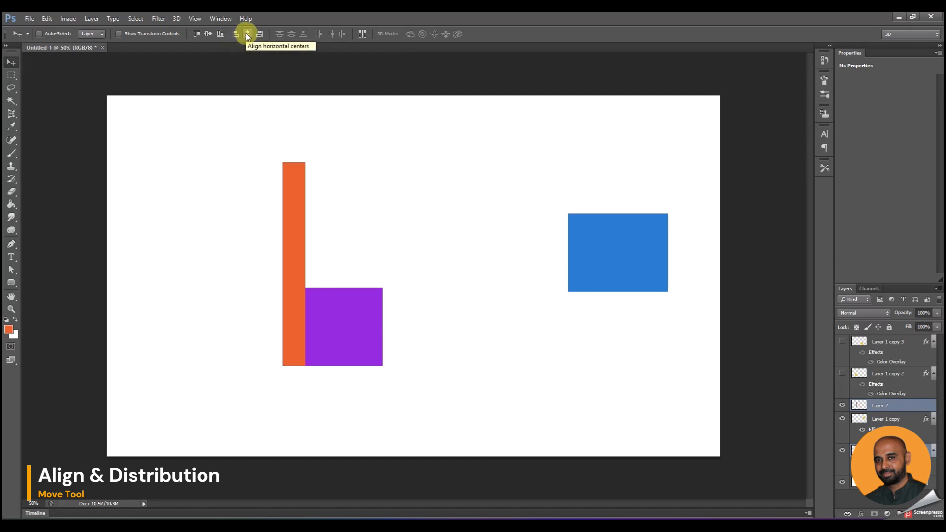
{"action": "left_click", "coordinate": [248, 35]}
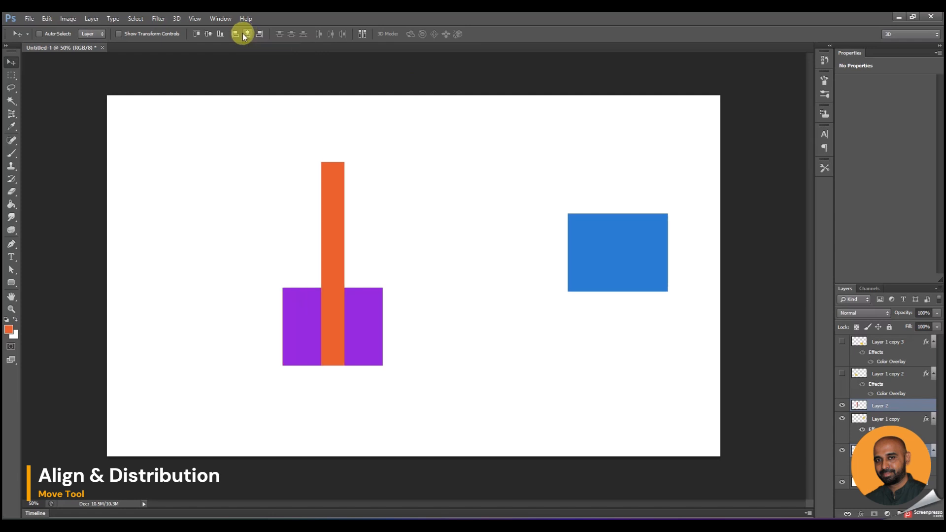
{"action": "left_click", "coordinate": [244, 36]}
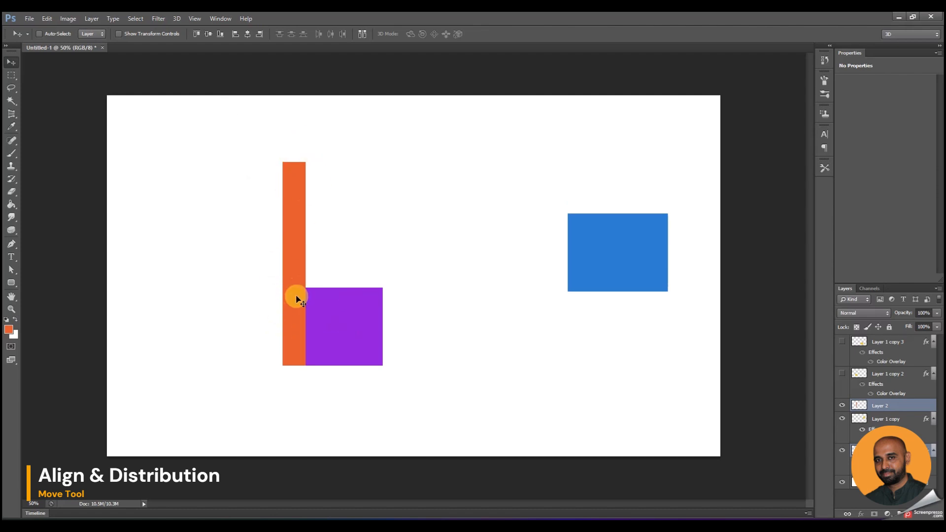
{"action": "left_click", "coordinate": [248, 34]}
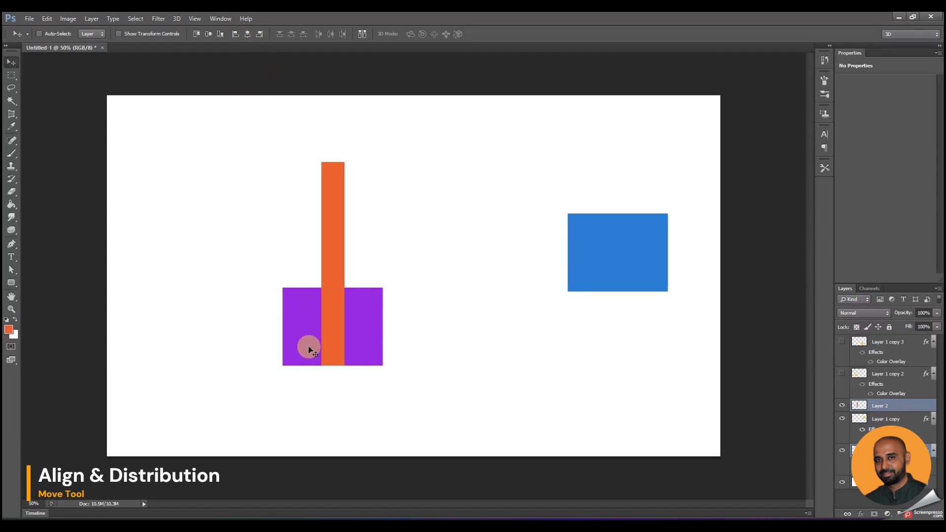
{"action": "left_click", "coordinate": [260, 34]}
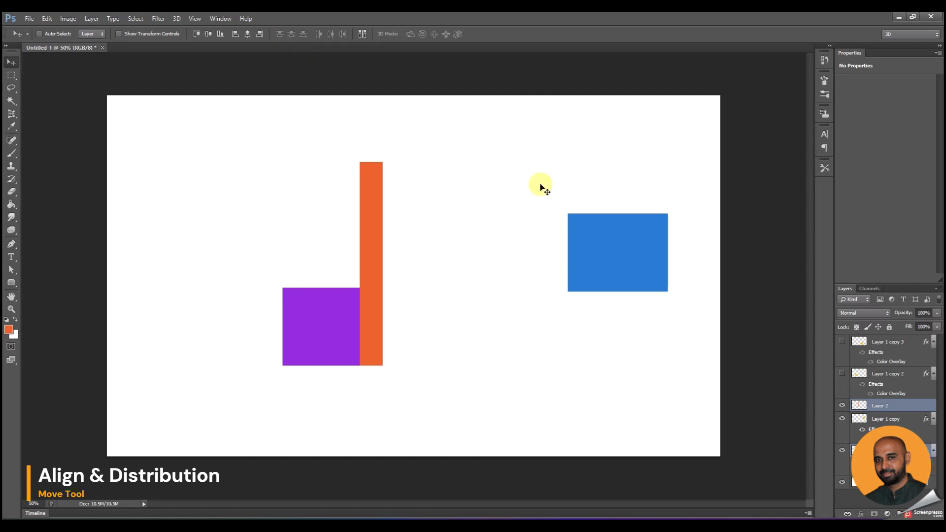
Step: Add the blue rectangle to the selection and distribute the three shapes by horizontal centers and by vertical centers
{"action": "left_click", "coordinate": [598, 261], "text": "ctrl+shift"}
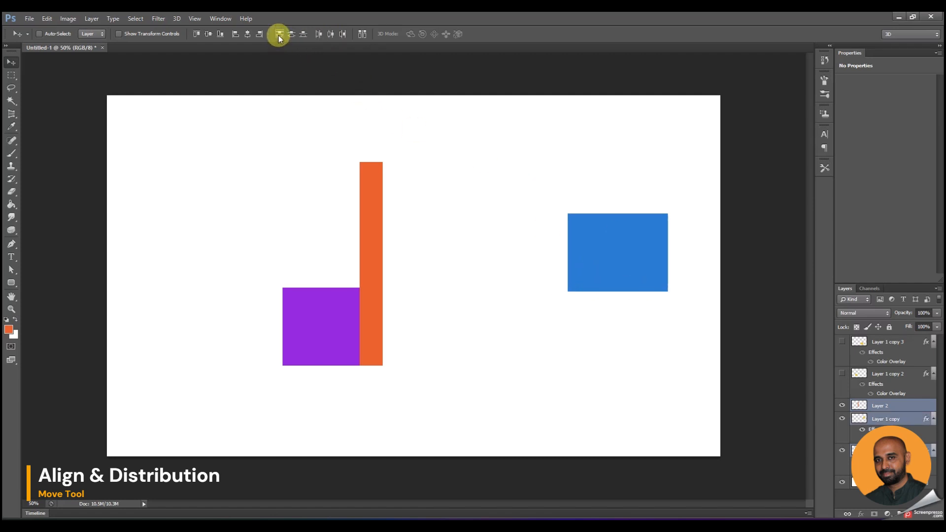
{"action": "left_click", "coordinate": [330, 34]}
{"action": "key", "text": "ctrl+z"}
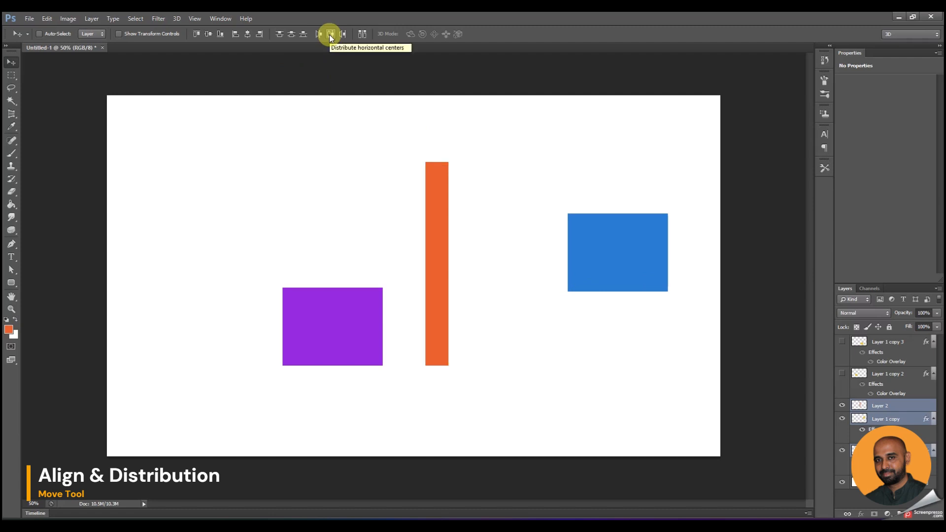
{"action": "left_click", "coordinate": [330, 34]}
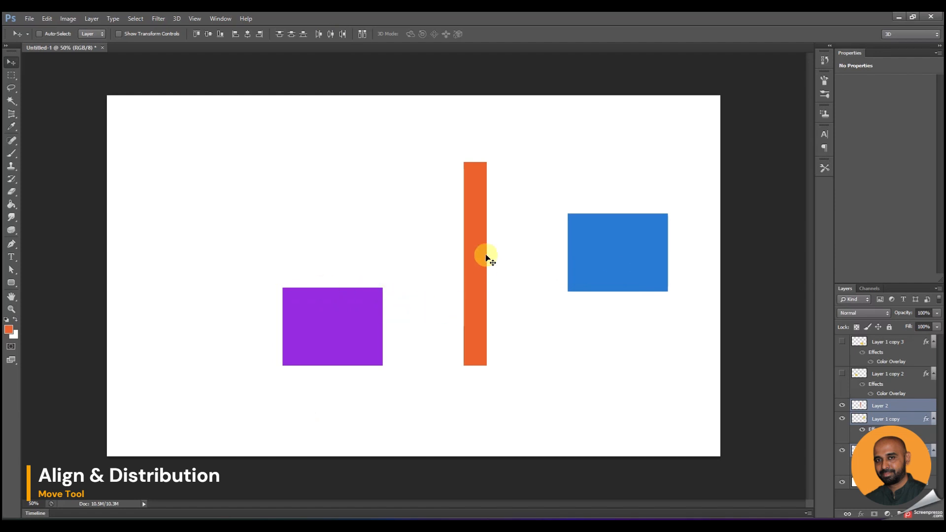
{"action": "left_click", "coordinate": [291, 34]}
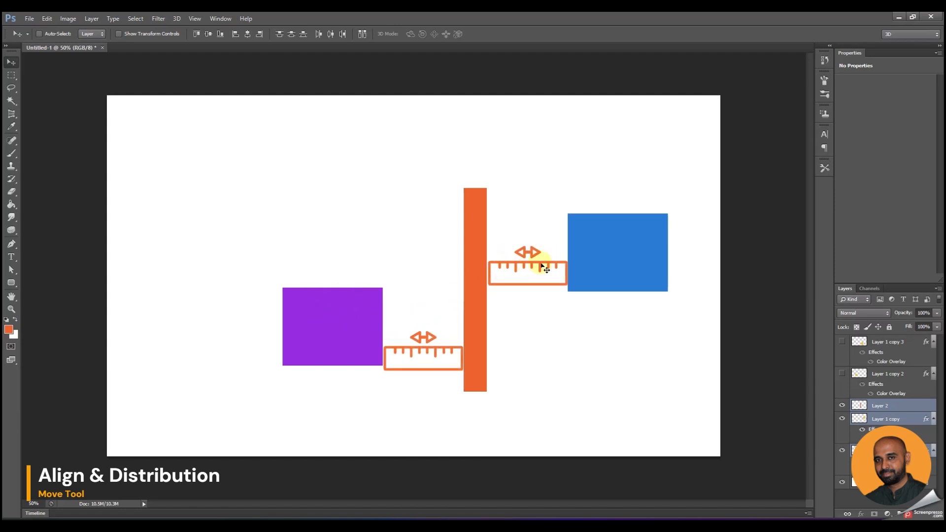
Step: Align the three shapes by vertical centers and move them together to the middle of the canvas
{"action": "left_click_drag", "start_coordinate": [648, 246], "coordinate": [572, 212]}
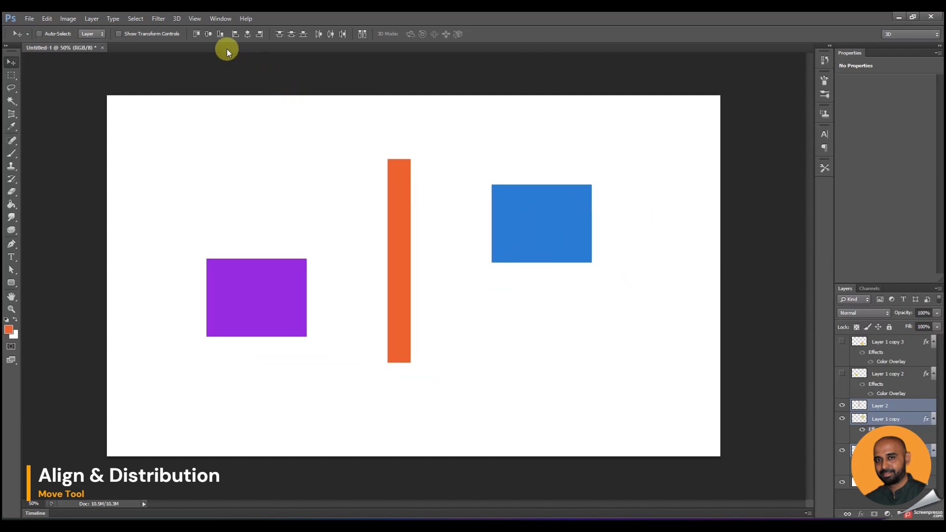
{"action": "left_click", "coordinate": [207, 33]}
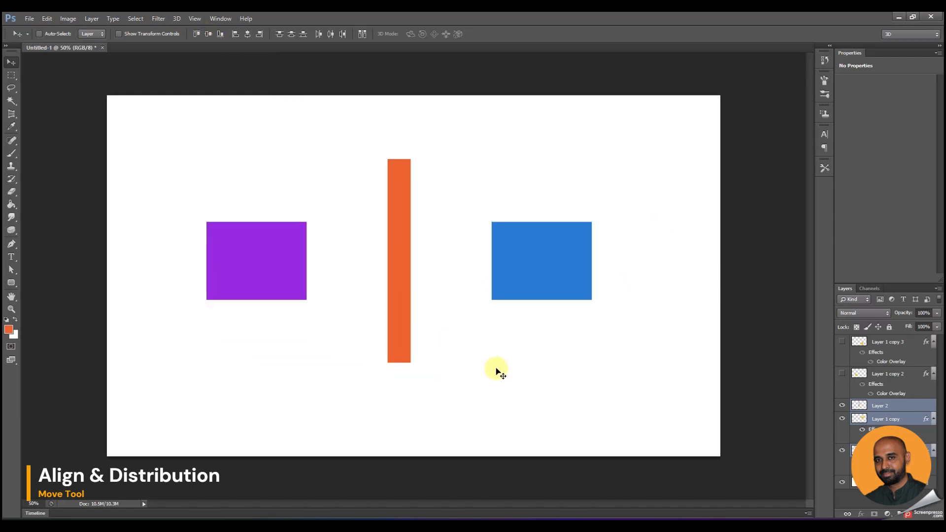
{"action": "left_click_drag", "start_coordinate": [555, 267], "coordinate": [578, 274]}
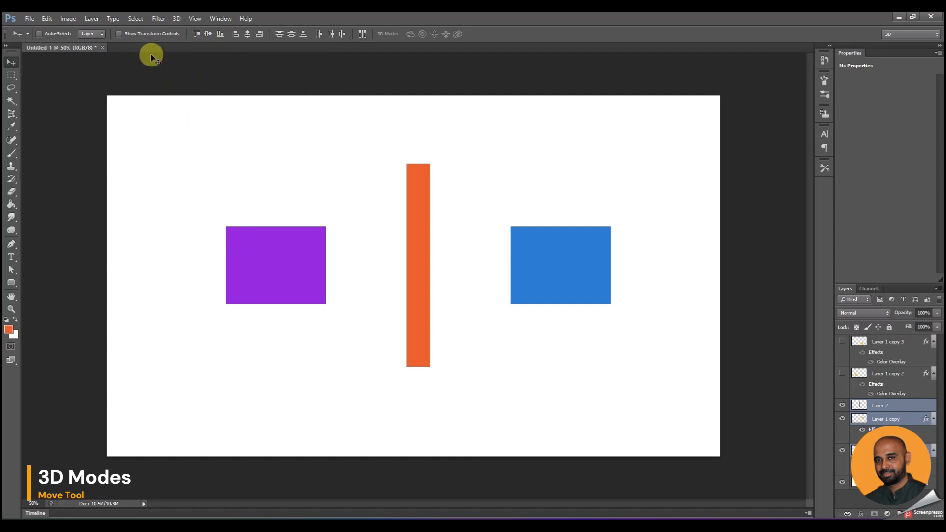
Step: Select only the orange bar's layer, Layer 2, and convert it to a 3D postcard mesh
{"action": "left_click", "coordinate": [860, 406]}
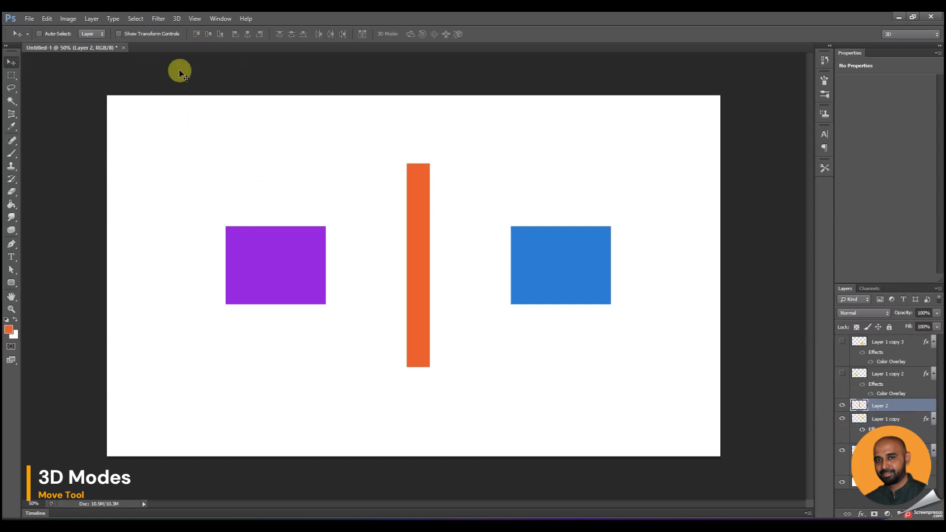
{"action": "left_click", "coordinate": [177, 21]}
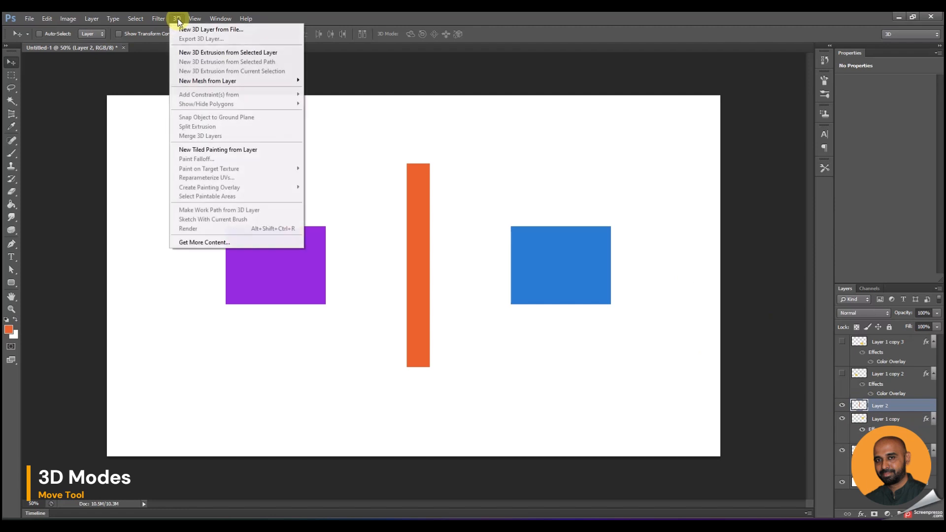
{"action": "mouse_move", "coordinate": [203, 81]}
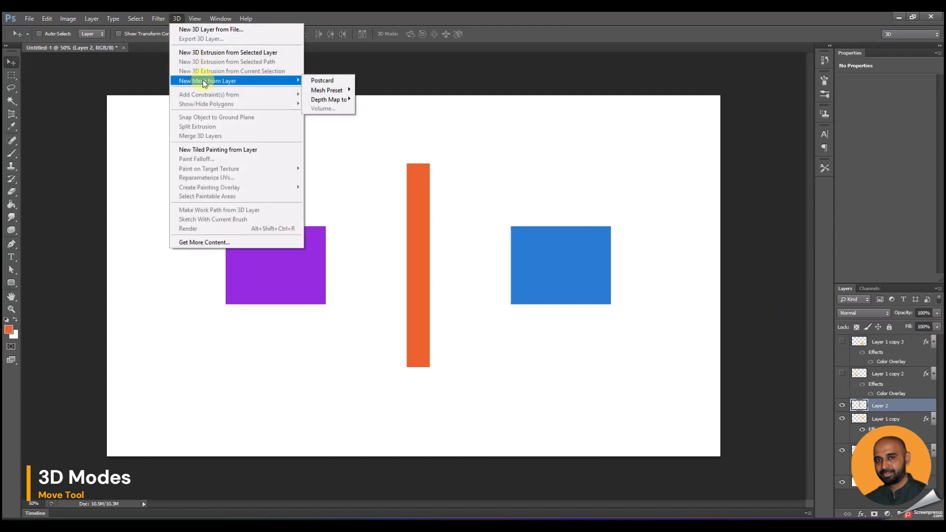
{"action": "left_click", "coordinate": [321, 81]}
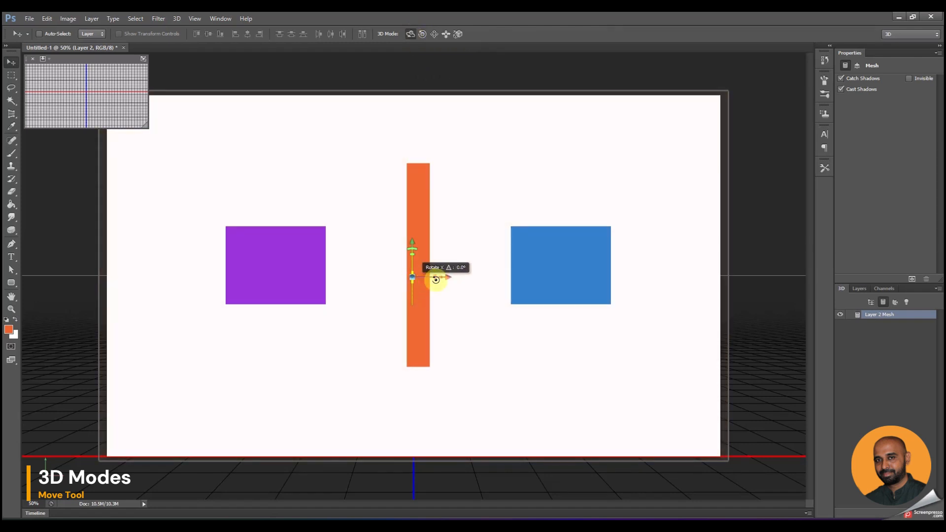
Step: Rotate the orange bar's postcard mesh freely to tilt it in space, and roll it with the Roll 3D mode
{"action": "left_click_drag", "start_coordinate": [425, 269], "coordinate": [177, 192]}
{"action": "left_click_drag", "start_coordinate": [113, 204], "coordinate": [225, 450]}
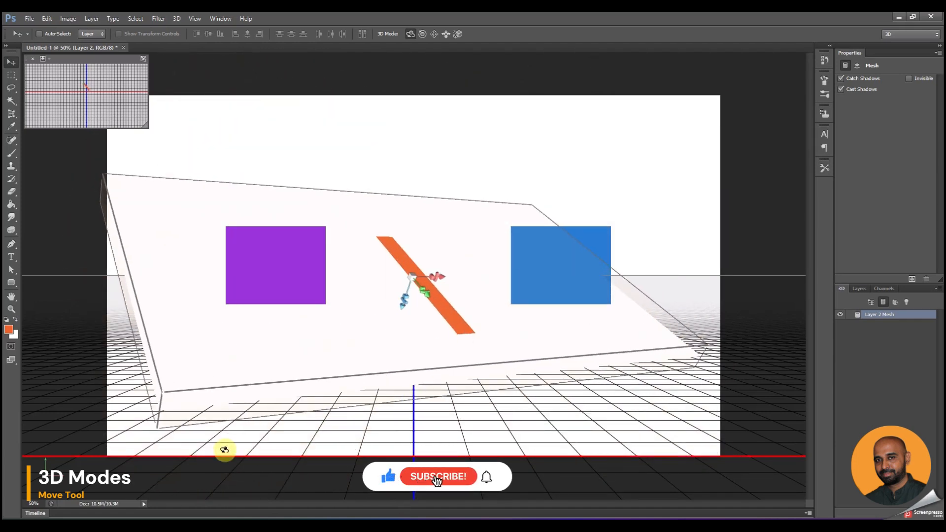
{"action": "left_click", "coordinate": [422, 34]}
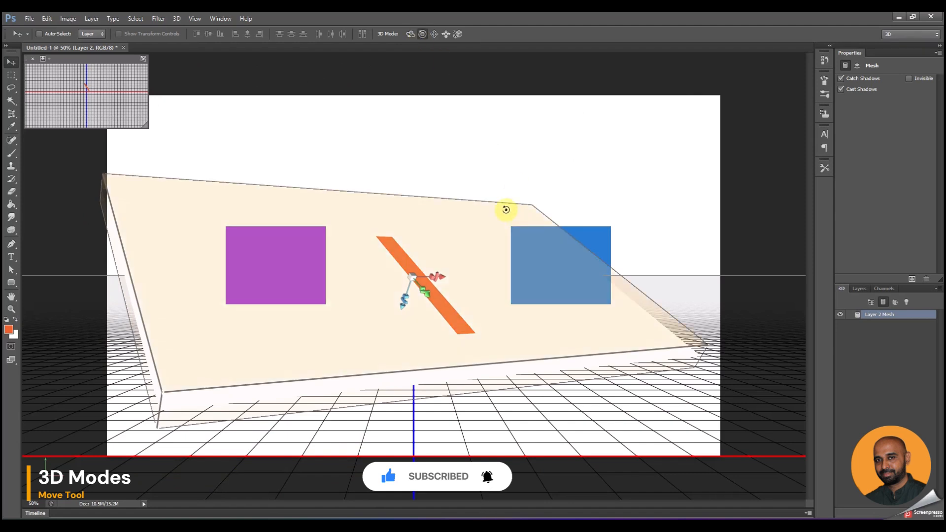
{"action": "left_click", "coordinate": [296, 186]}
{"action": "left_click", "coordinate": [448, 331]}
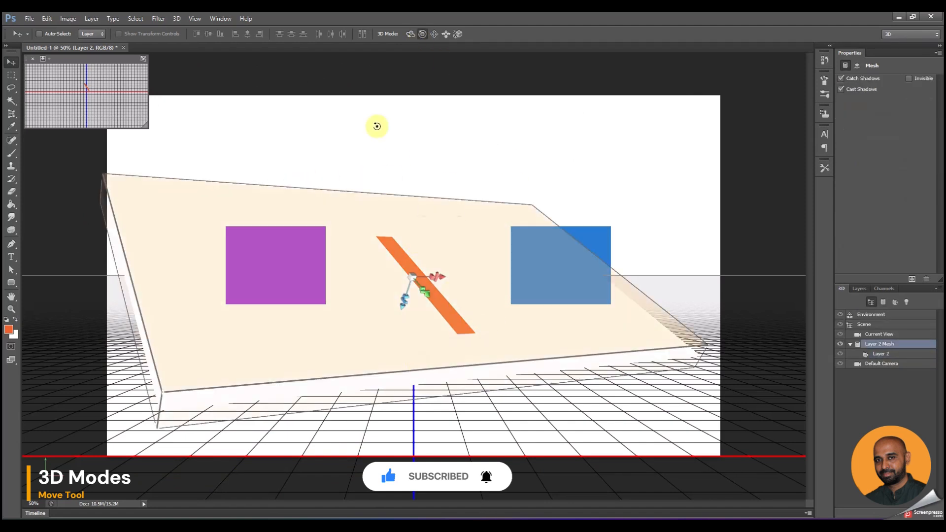
{"action": "left_click_drag", "start_coordinate": [80, 178], "coordinate": [735, 258]}
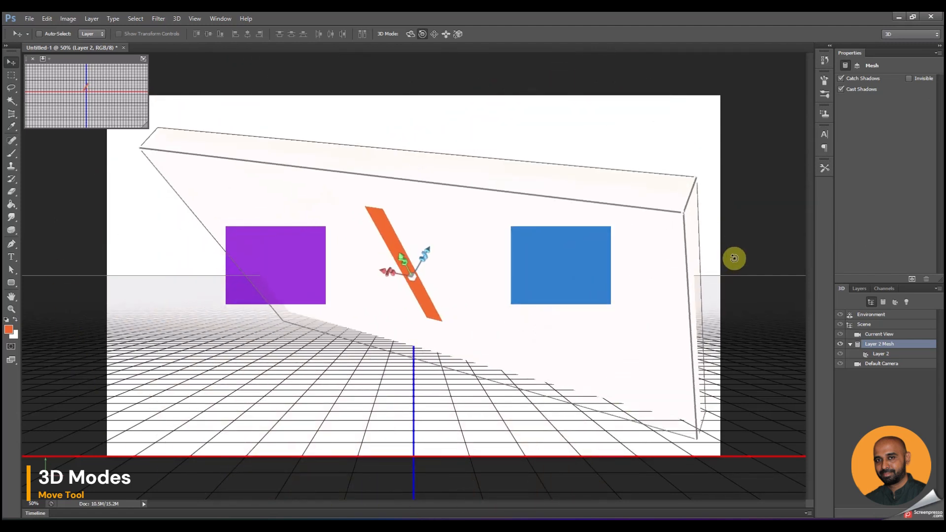
Step: Target the current 3D camera view, pan it with the Drag mode, and move it through the scene with the Slide mode
{"action": "left_click", "coordinate": [434, 34]}
{"action": "left_click", "coordinate": [419, 228]}
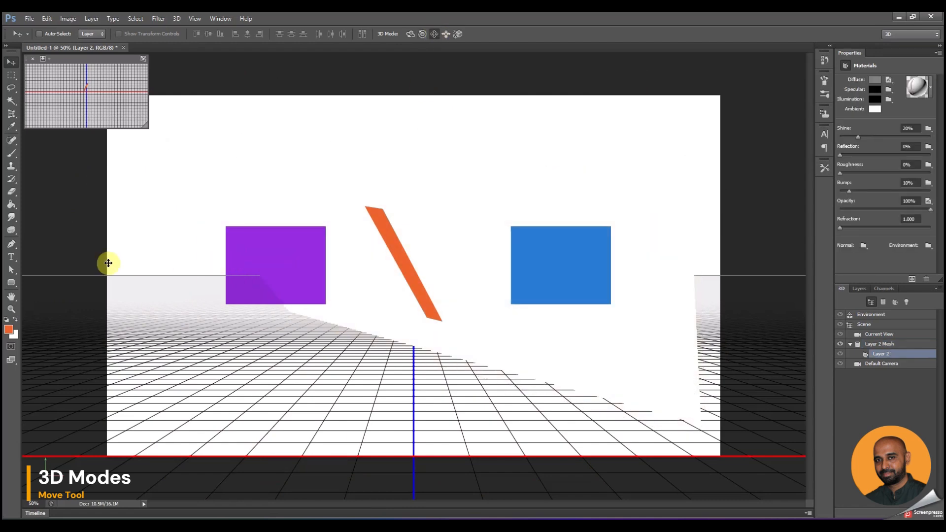
{"action": "left_click", "coordinate": [118, 241]}
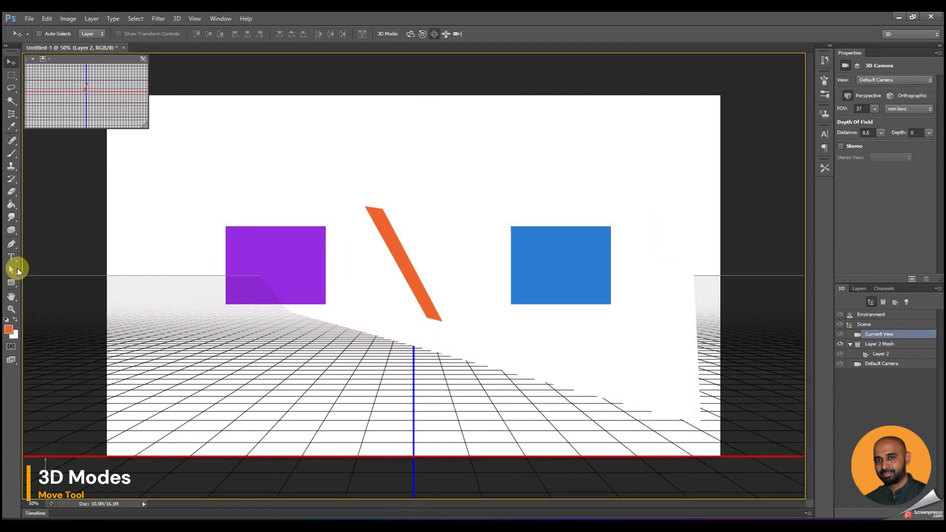
{"action": "left_click_drag", "start_coordinate": [77, 240], "coordinate": [290, 224]}
{"action": "left_click_drag", "start_coordinate": [392, 208], "coordinate": [327, 161]}
{"action": "left_click", "coordinate": [435, 34]}
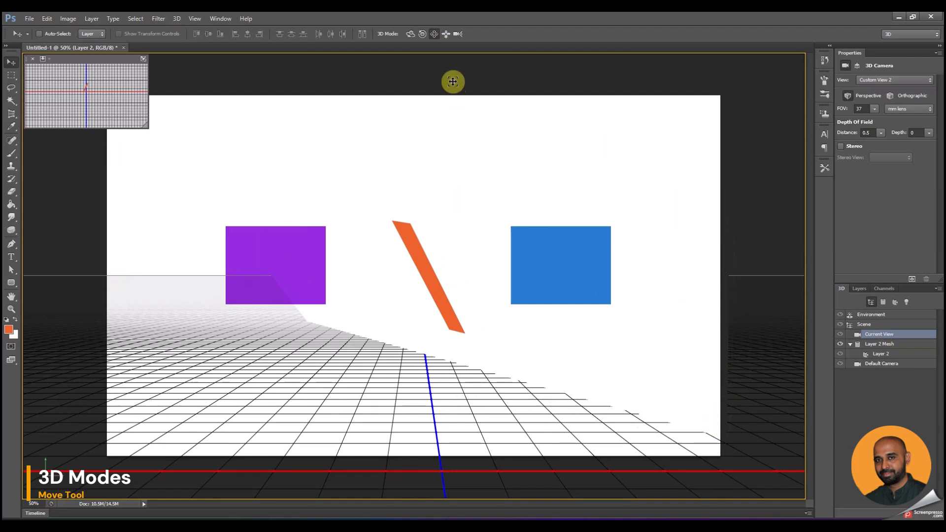
{"action": "left_click", "coordinate": [447, 34]}
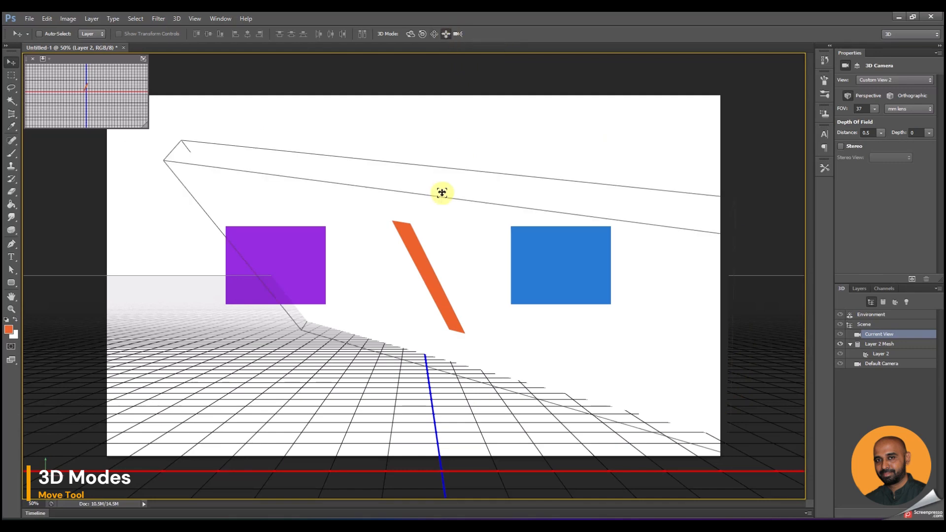
{"action": "left_click_drag", "start_coordinate": [442, 192], "coordinate": [364, 232]}
Step: Zoom the 3D camera out to a 17 mm lens field of view and close the secondary view
{"action": "left_click", "coordinate": [458, 34]}
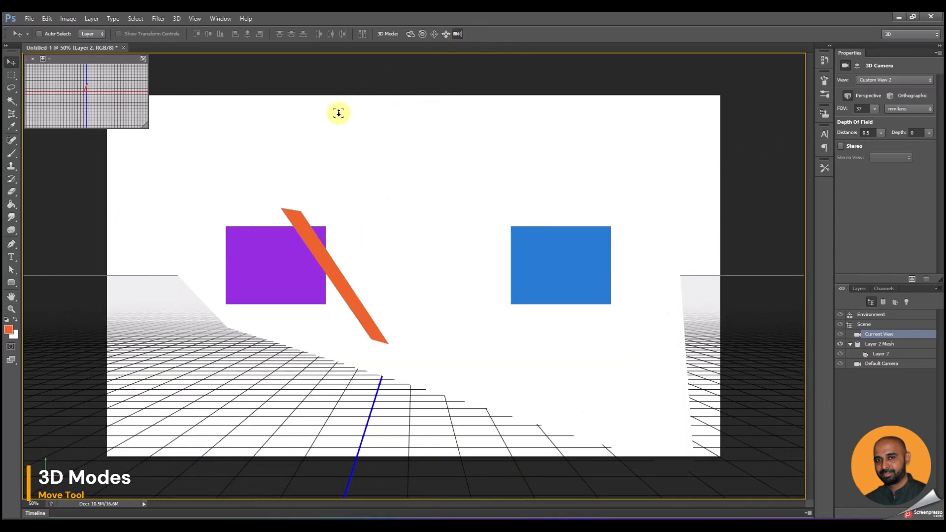
{"action": "left_click_drag", "start_coordinate": [336, 120], "coordinate": [414, 393]}
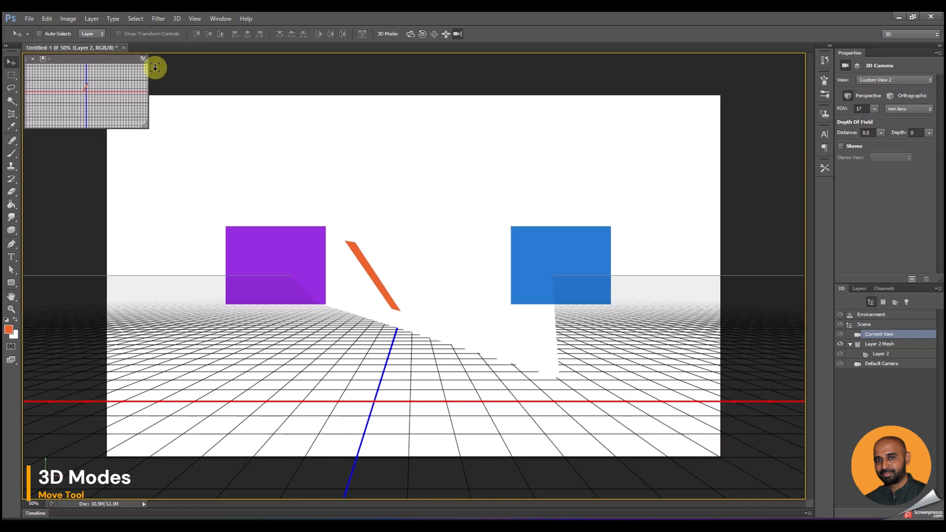
{"action": "left_click", "coordinate": [34, 59]}
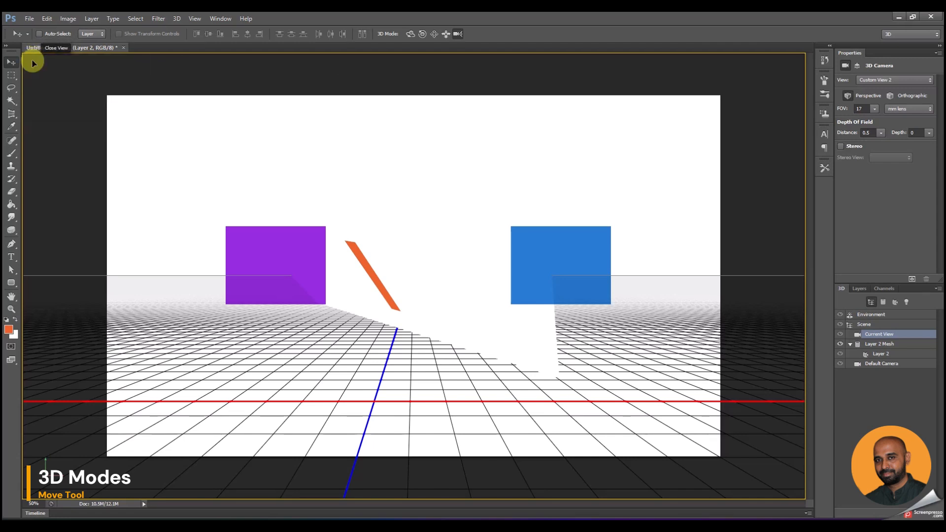